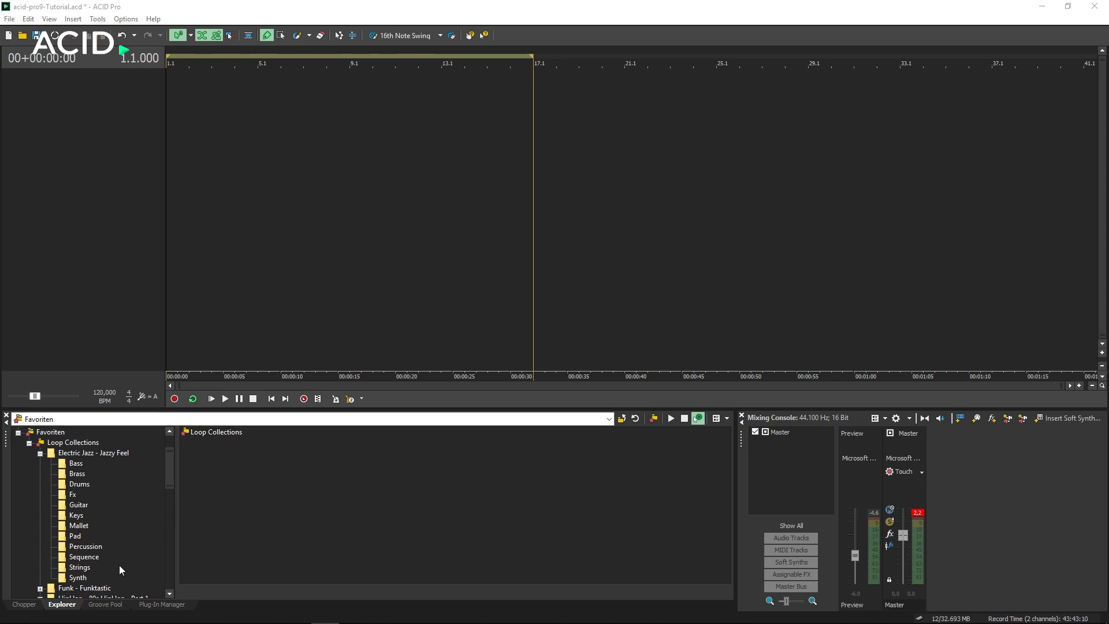
Open the Drums folder of the Dance Electro 125 collection and preview the loops 808 Beat A, Accelerate B and Assembly A
left_click(73, 605)
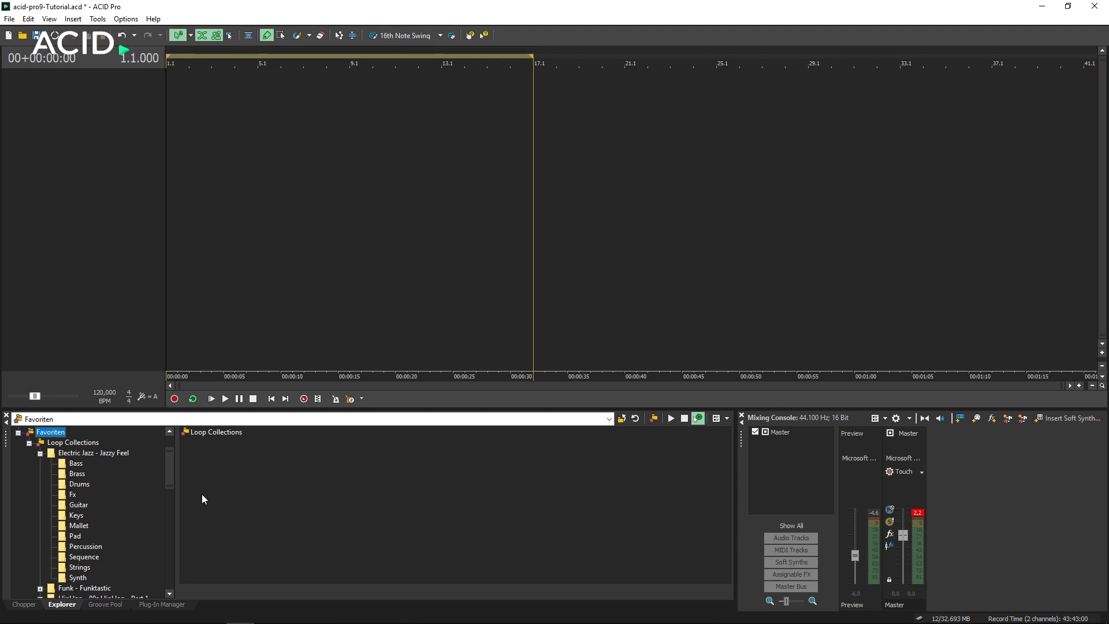
scroll(156, 497, "down", 7)
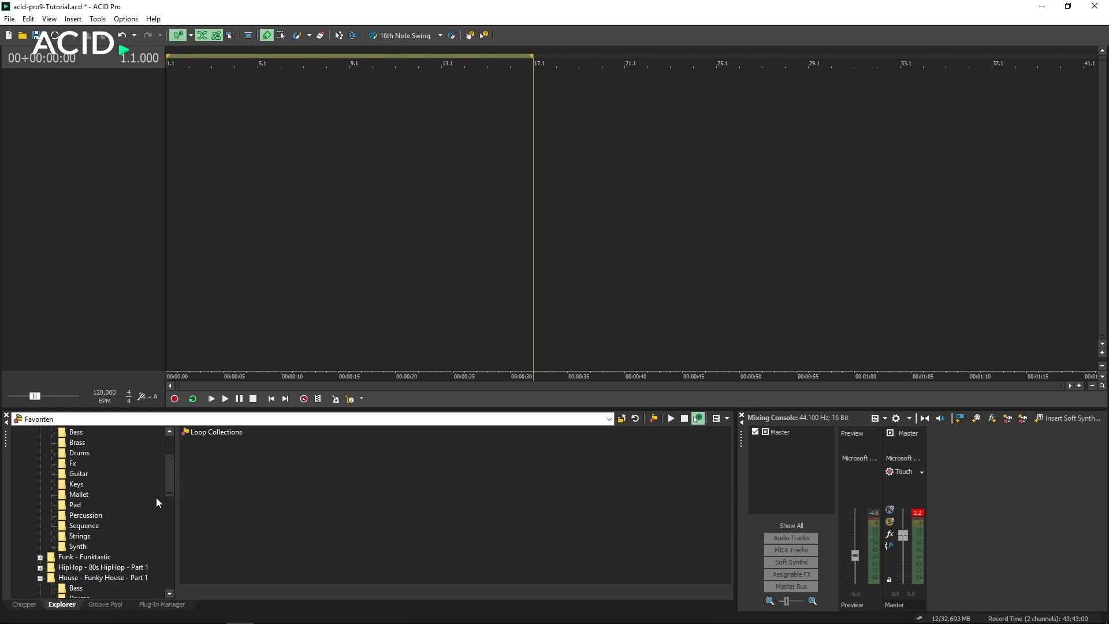
scroll(156, 503, "down", 2)
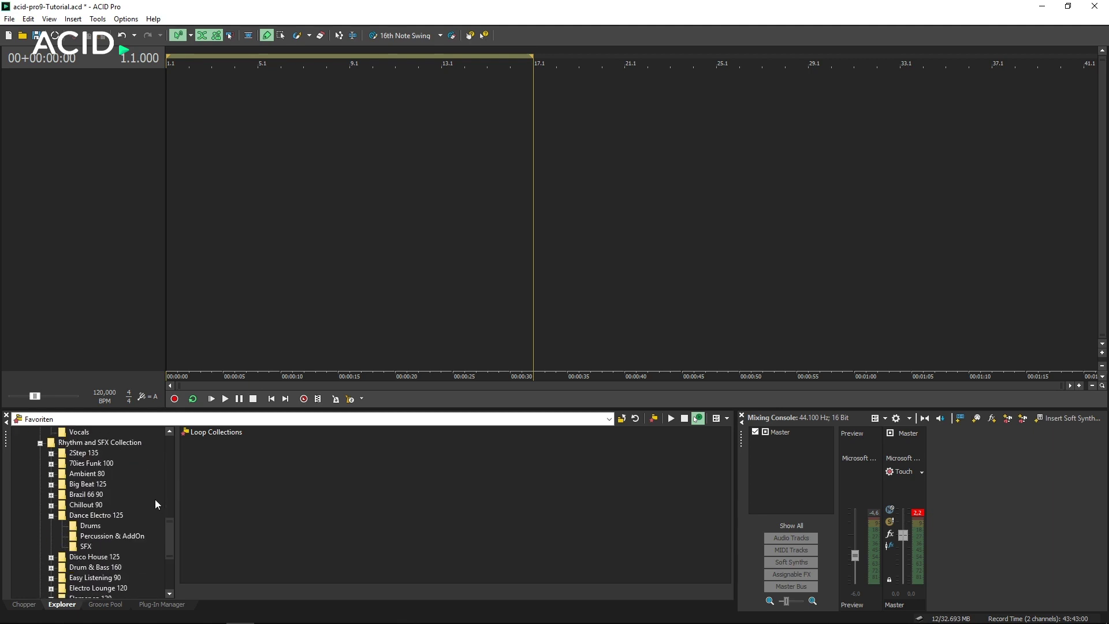
left_click(99, 525)
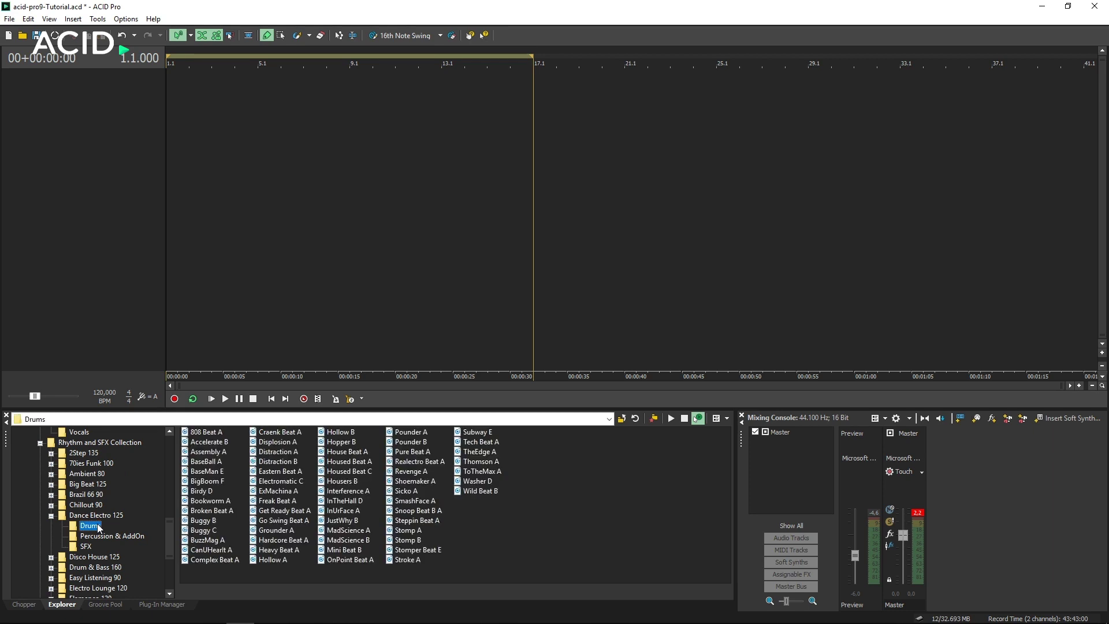
left_click(198, 434)
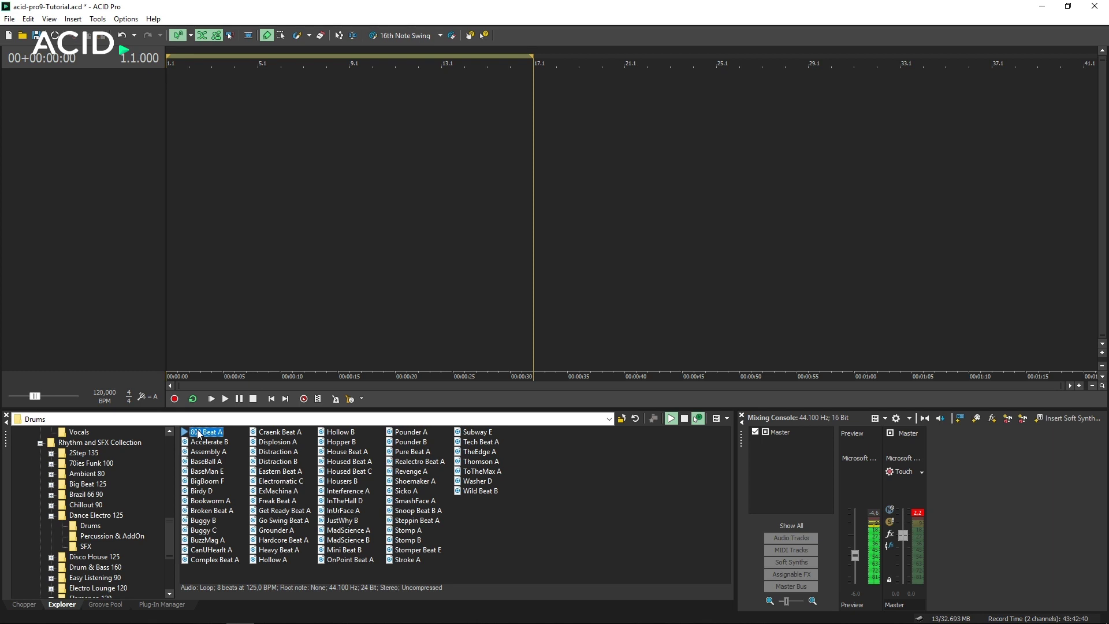
key("Down")
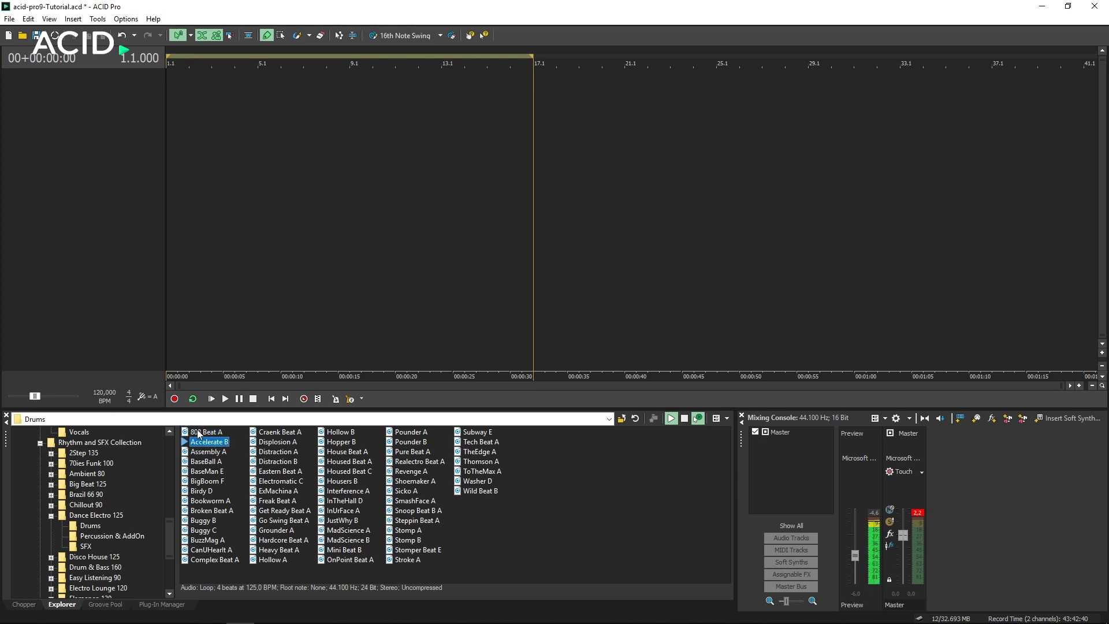
key("Down")
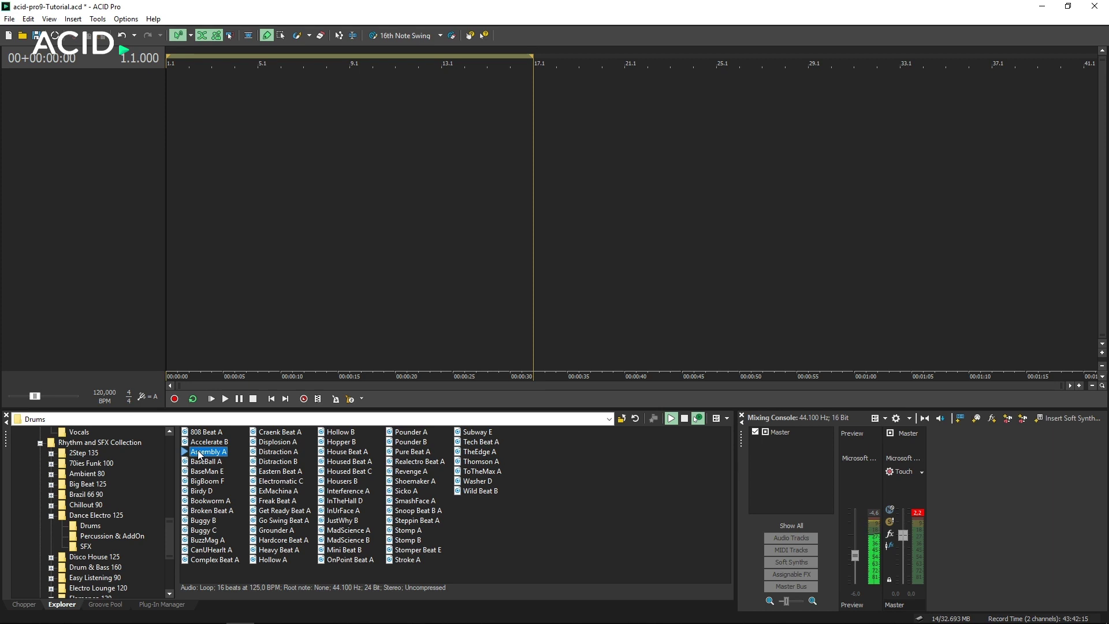
Add Assembly A as a new track and paint its drum loop from bar 1.1 to 5.1
double_click(199, 453)
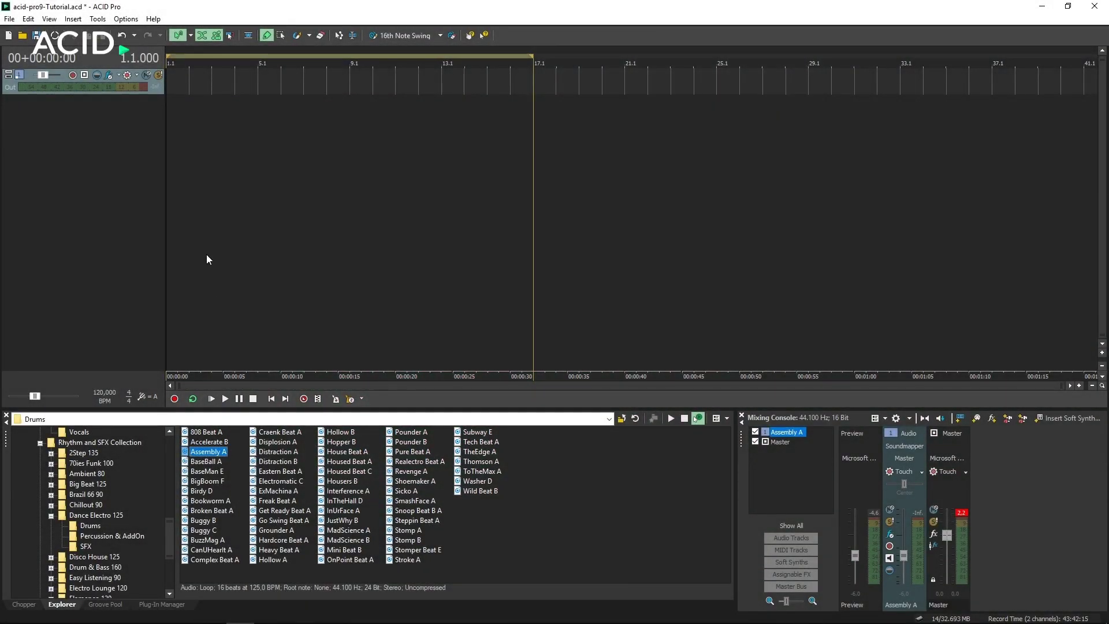
left_click_drag(178, 89, 251, 80)
Shorten the loop region to end at bar 5.1 and start playback from the project start
scroll(289, 98, "up", 1)
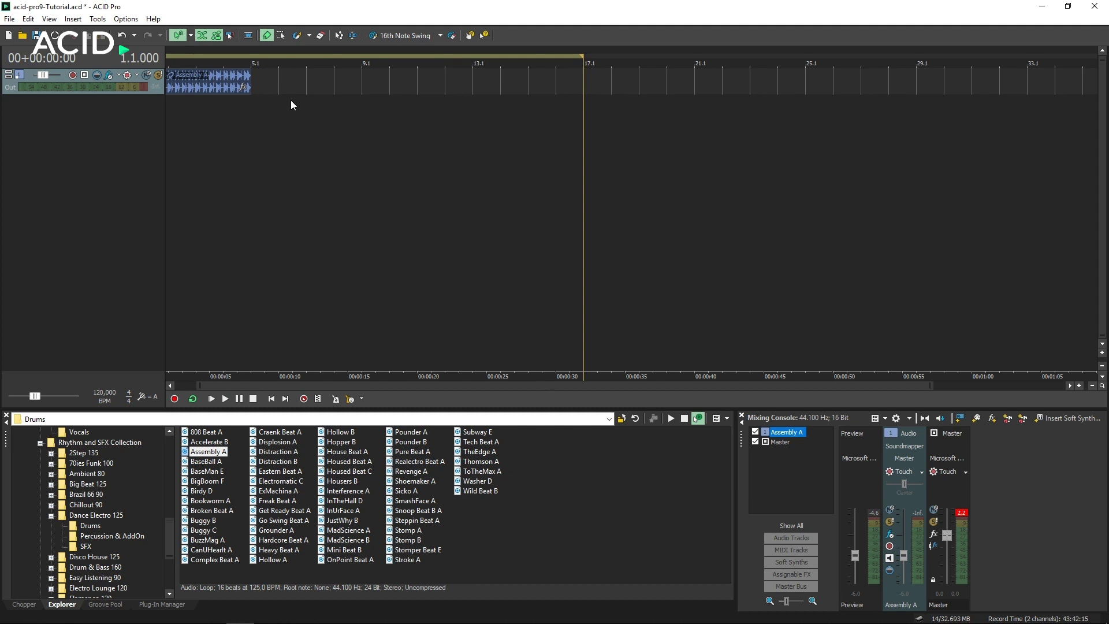
scroll(291, 102, "up", 1)
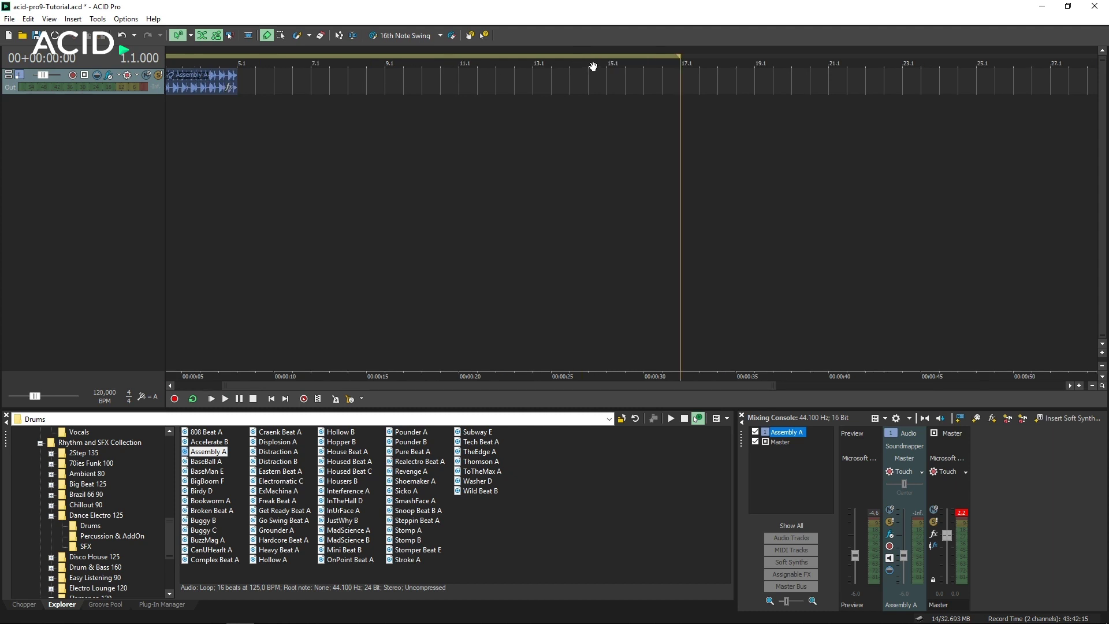
left_click_drag(680, 55, 242, 62)
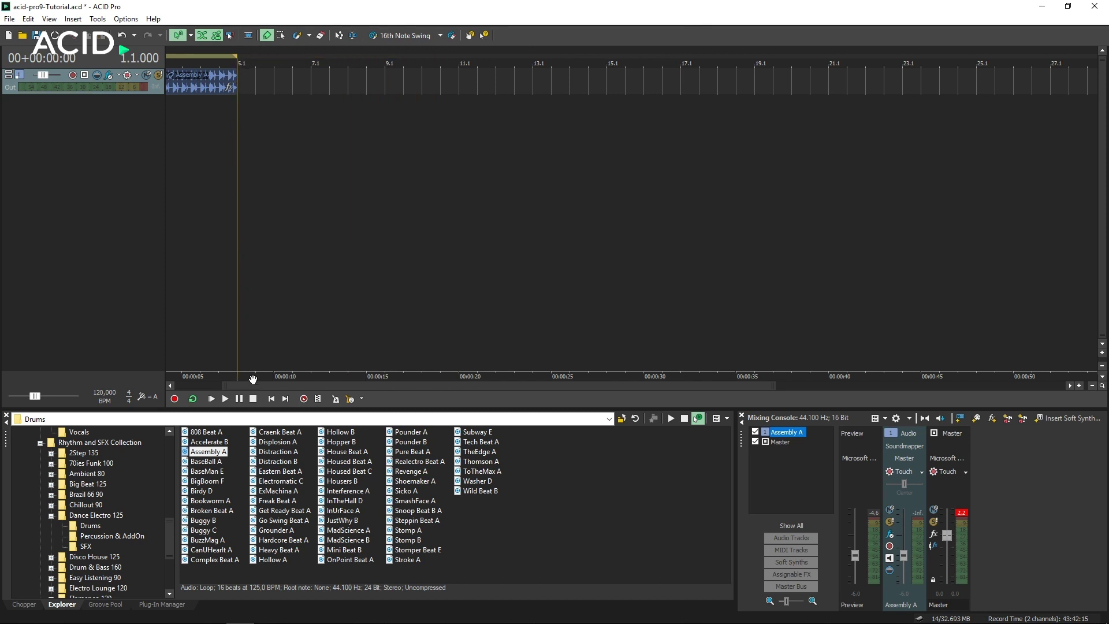
left_click_drag(254, 386, 199, 384)
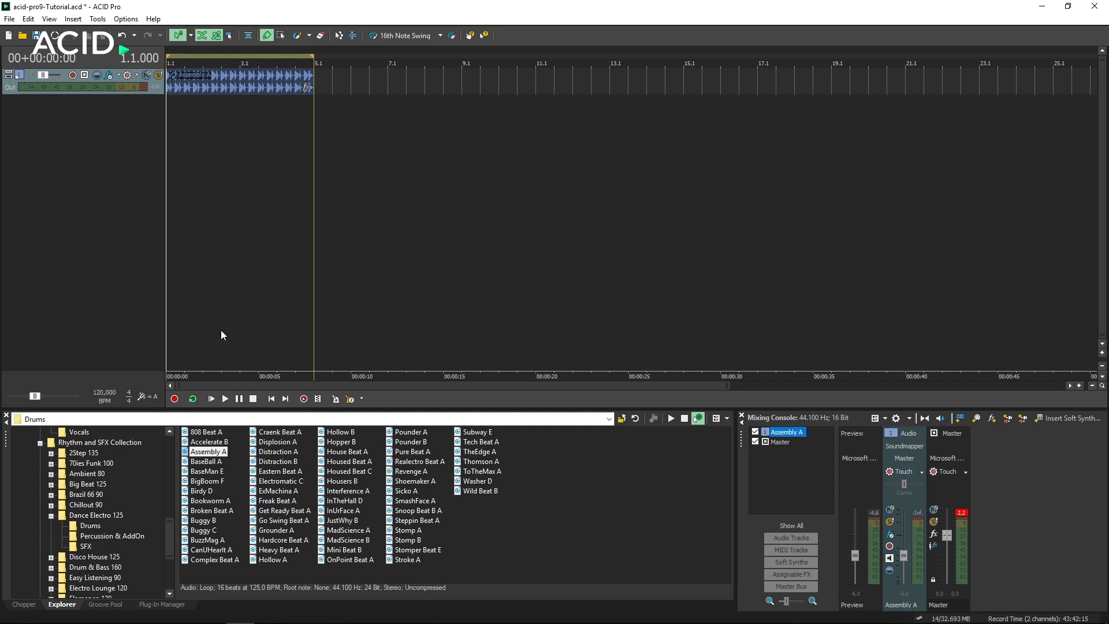
key("space")
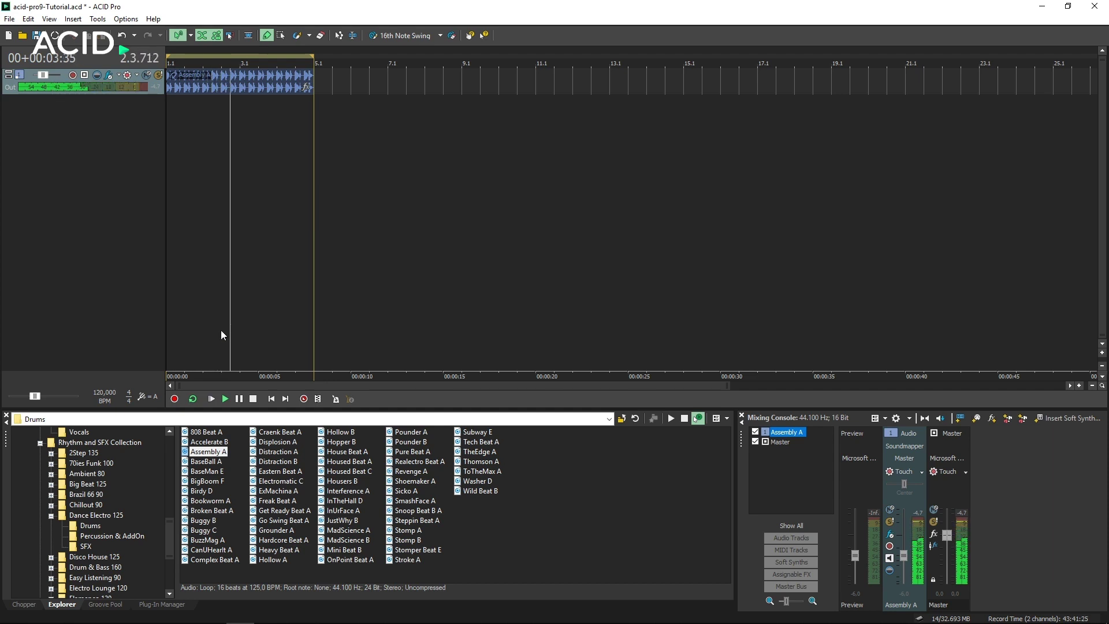
Preview Chocookie Bass 3 from the Bass folder of House - Funky House - Part 1 and add it as a new track
scroll(156, 461, "up", 1)
scroll(156, 461, "up", 2)
scroll(156, 461, "up", 1)
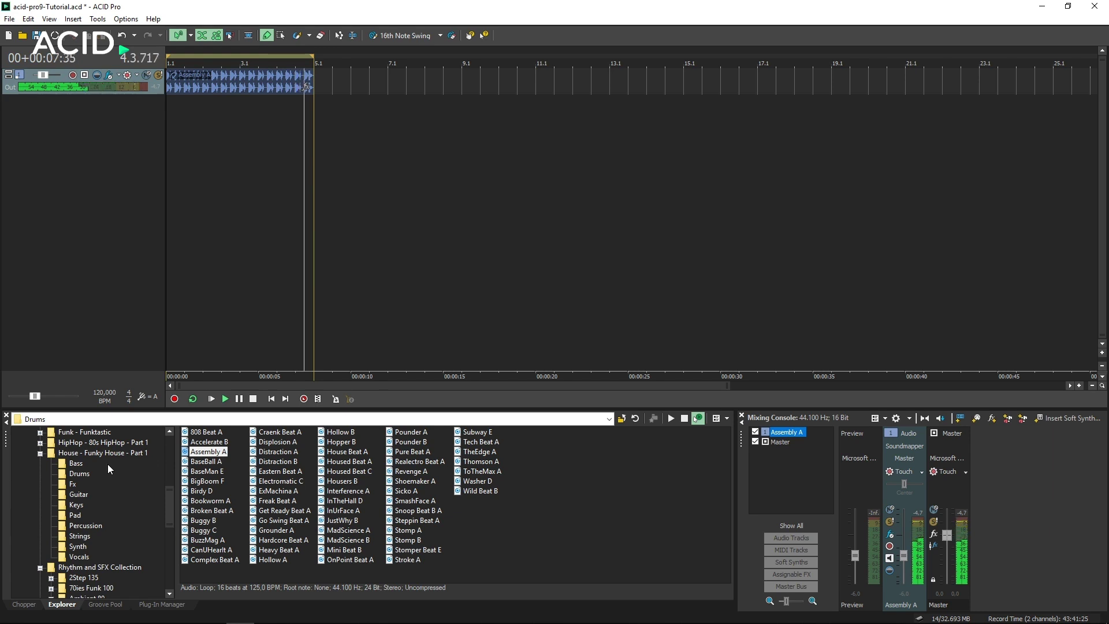
left_click(79, 465)
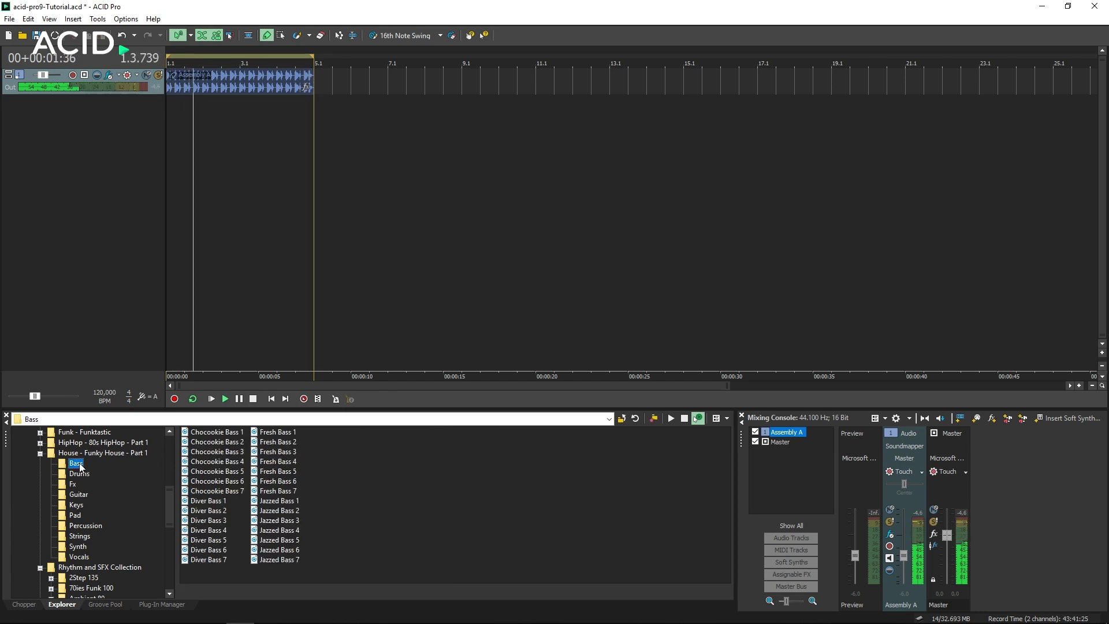
left_click(203, 452)
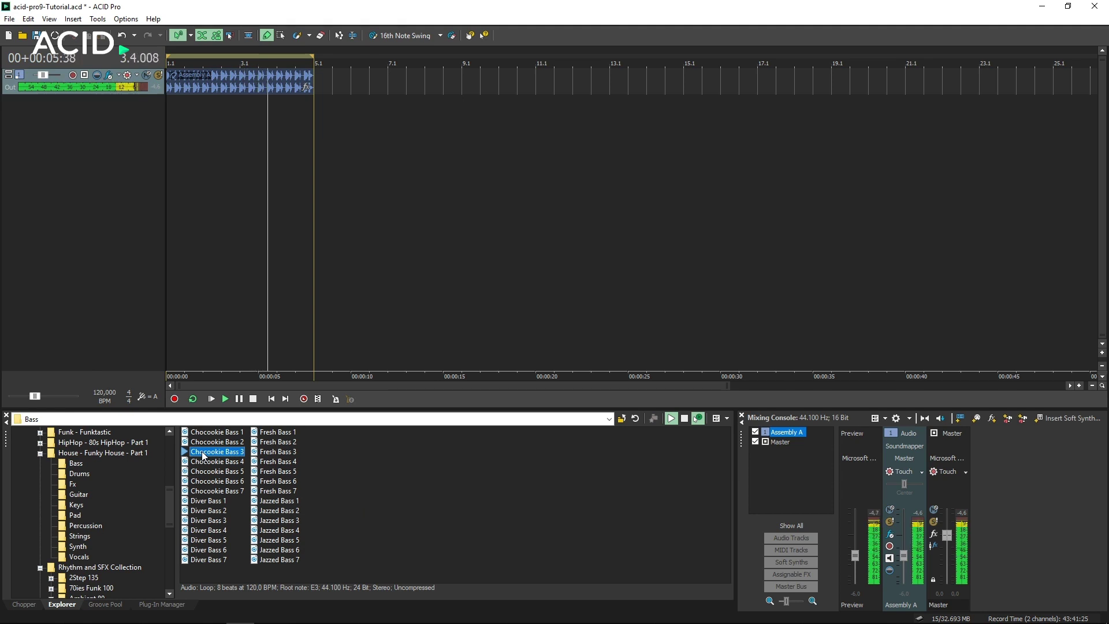
double_click(204, 452)
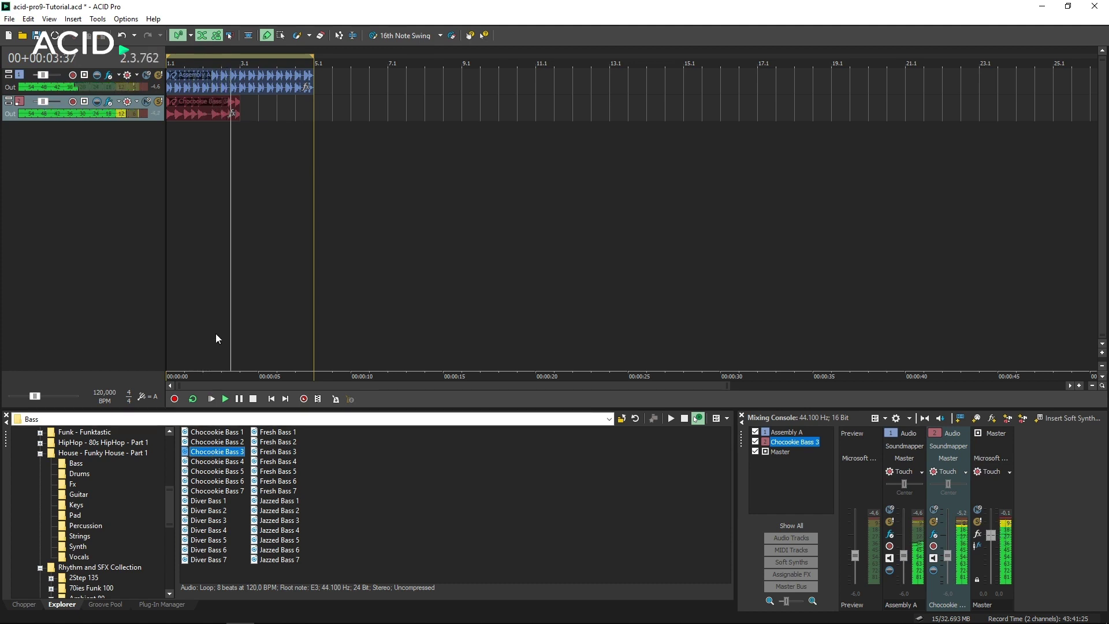
Paint the Chocookie Bass 3 loop up to bar 5.1 to match the drum loop, and stop playback
left_click(237, 110)
left_click_drag(237, 110, 307, 115)
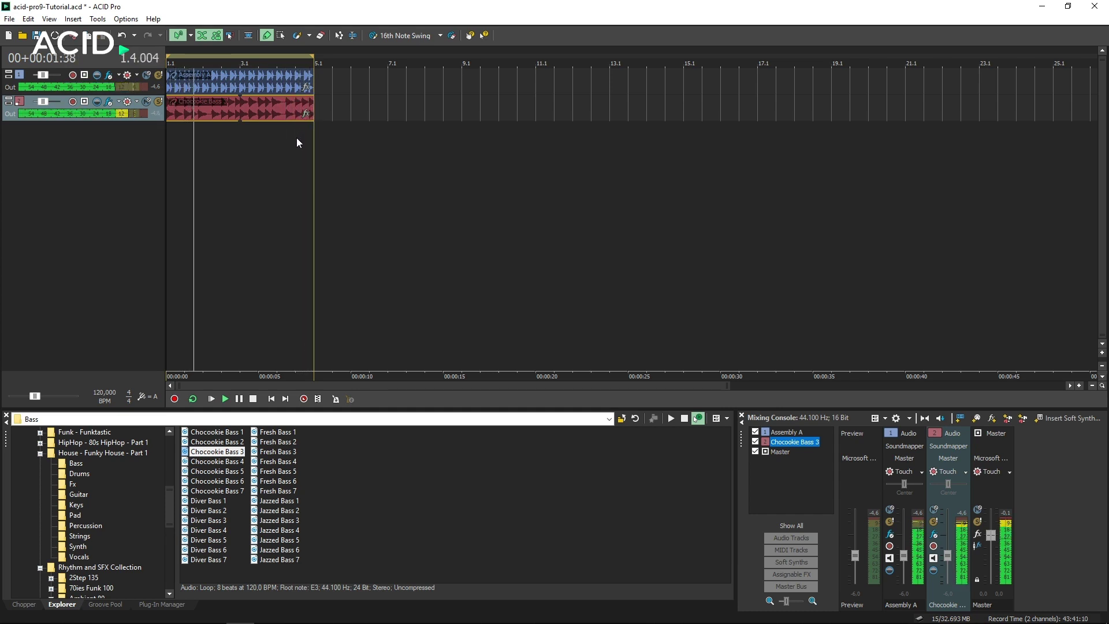
key("space")
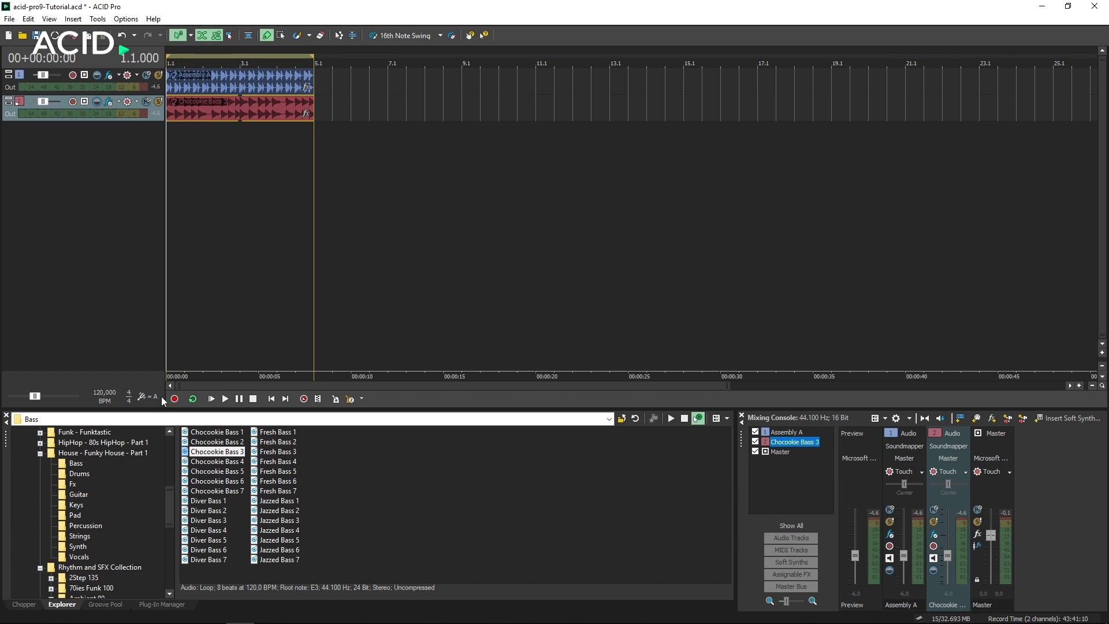
Preview Blue Note B 1 from the Electric Jazz Keys folder and add it as a new track with a one-bar event at bar 1.1
scroll(141, 453, "up", 4)
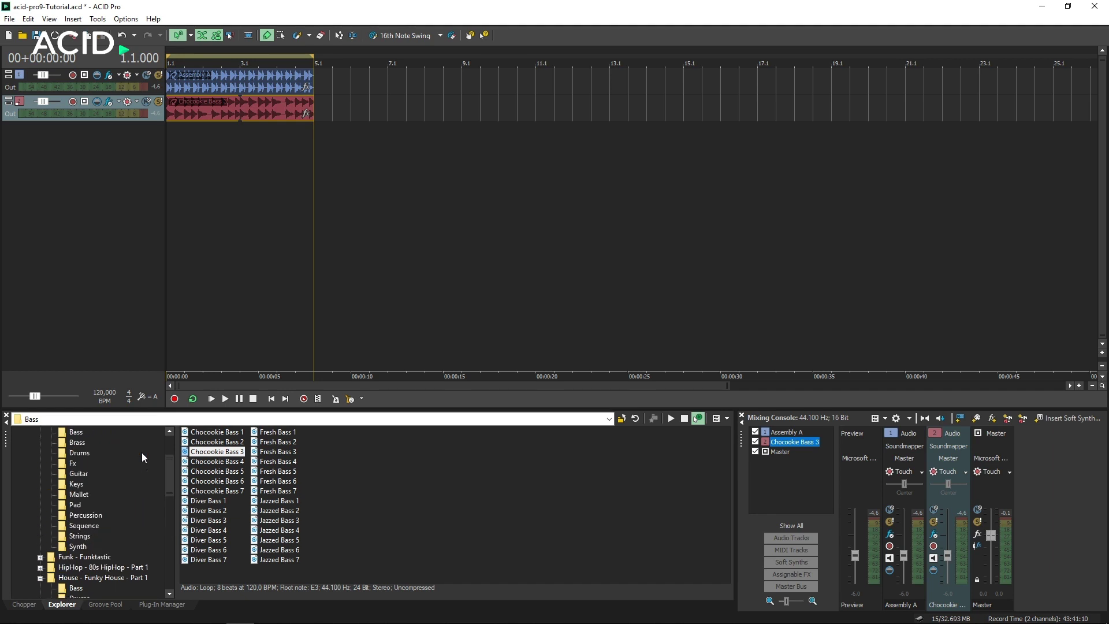
scroll(141, 452, "up", 1)
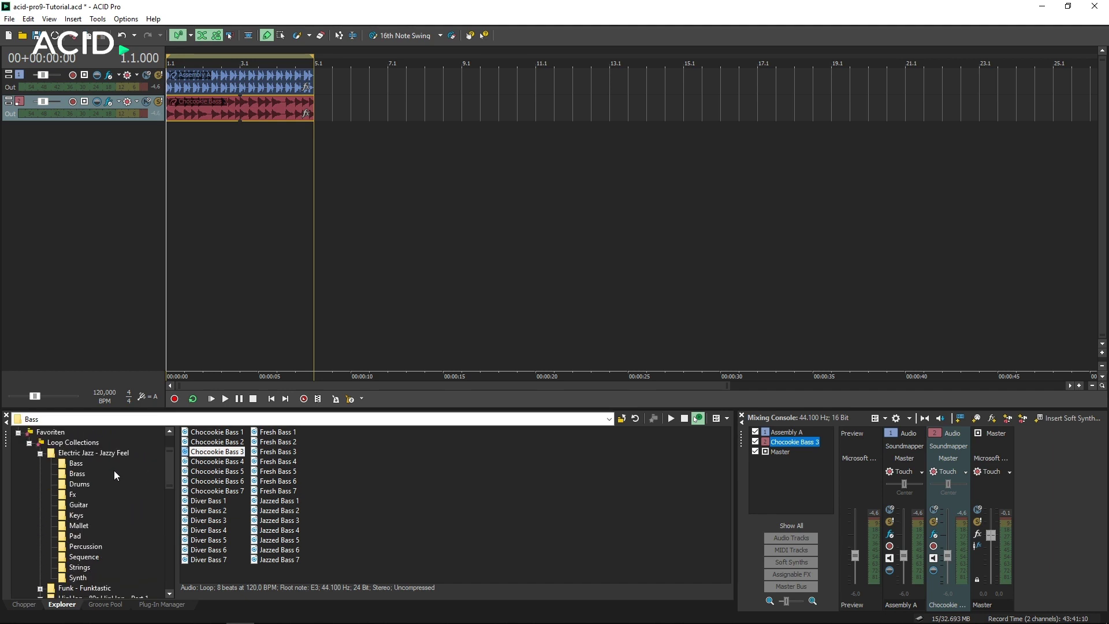
left_click(81, 513)
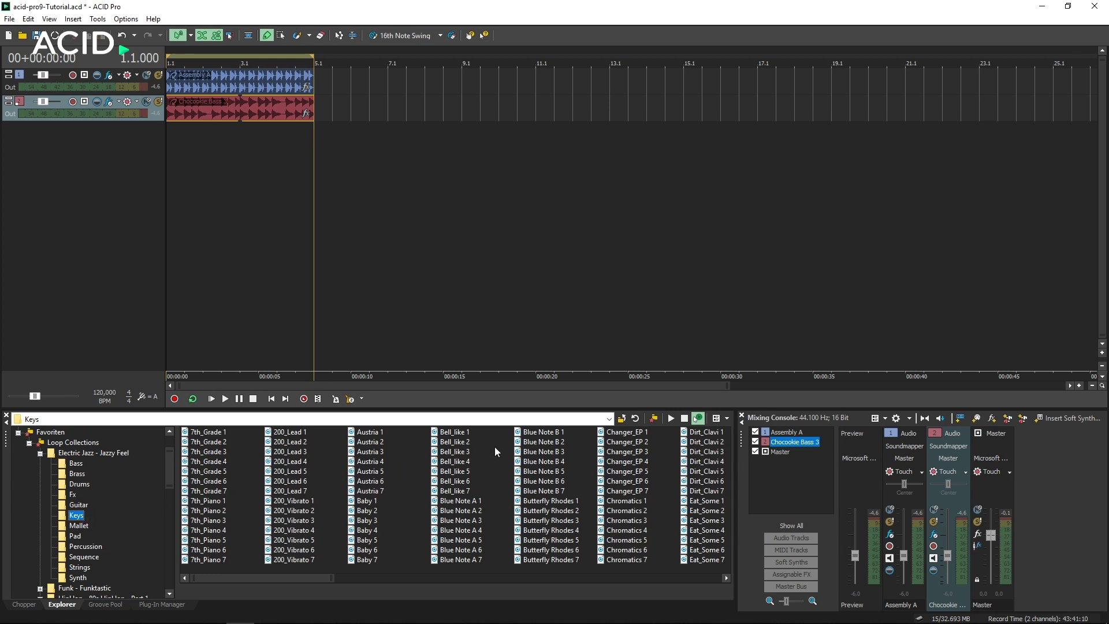
left_click(534, 433)
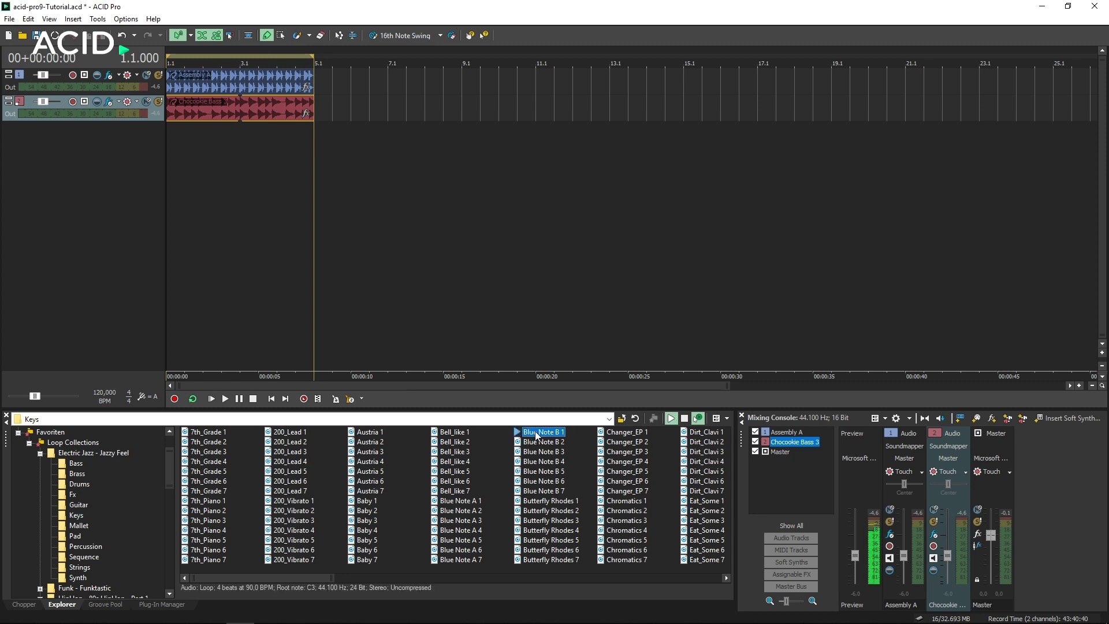
double_click(535, 431)
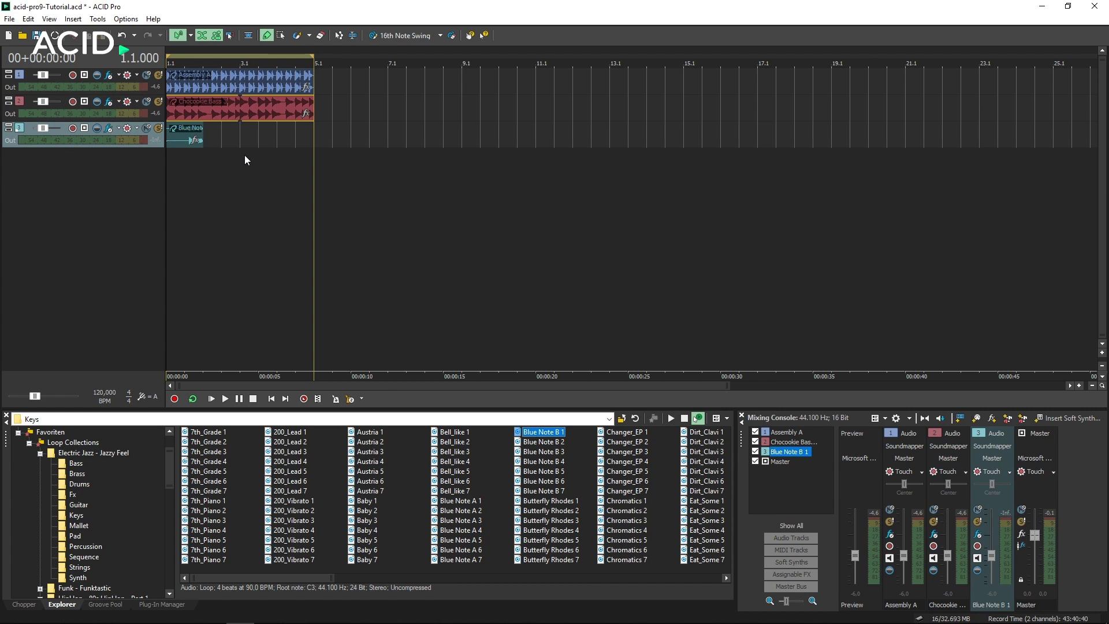
Paint a second one-bar Blue Note B 1 event at bar 3.1 and play back the arrangement
left_click_drag(242, 139, 272, 142)
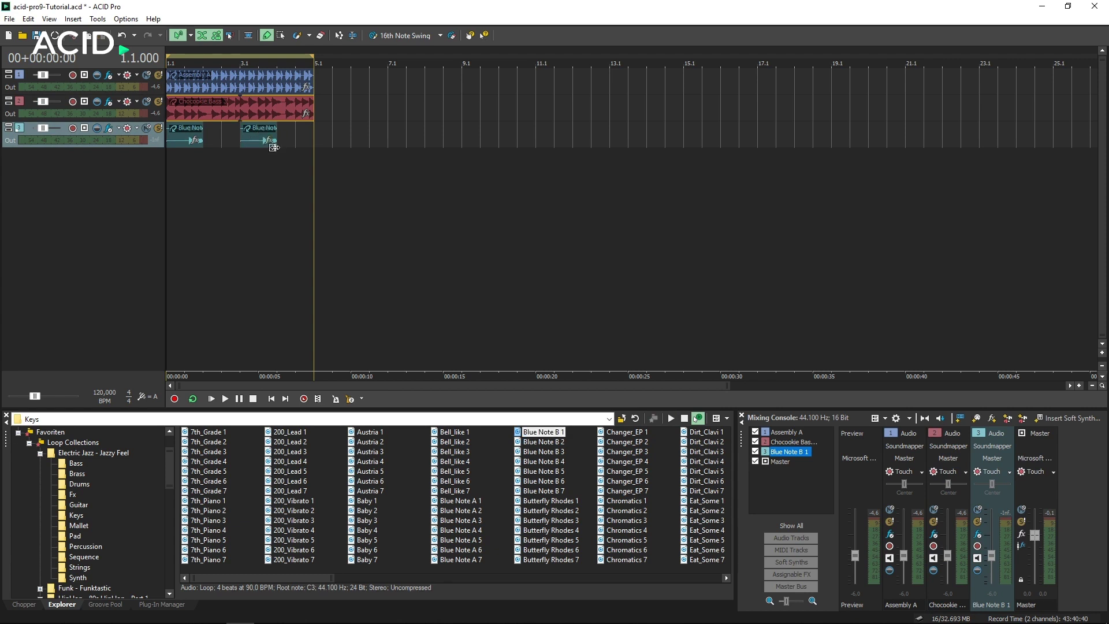
key("space")
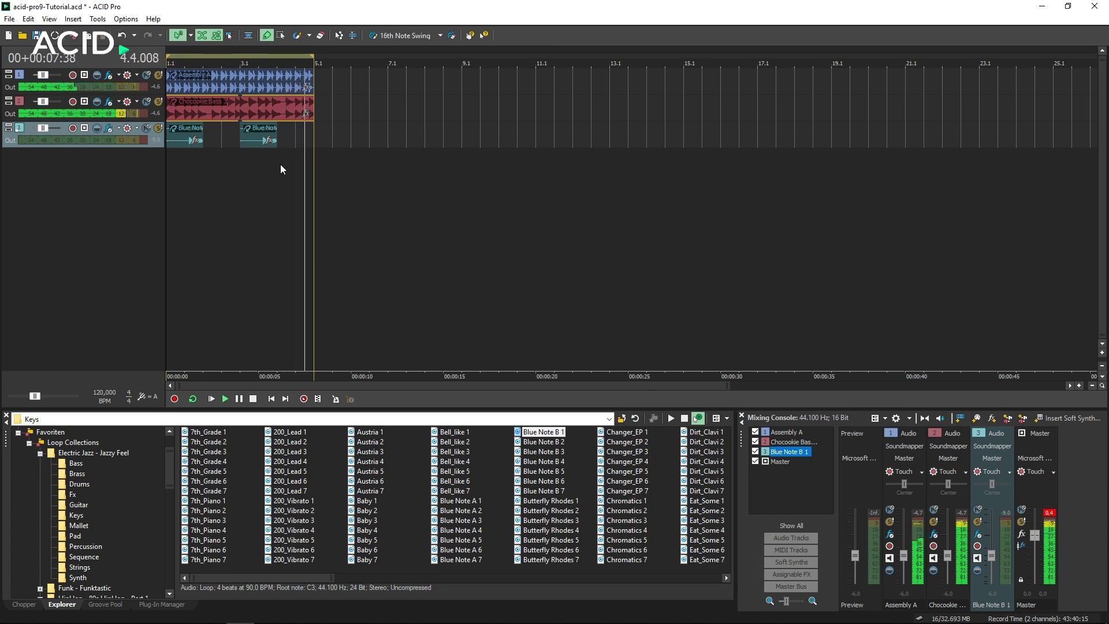
key("space")
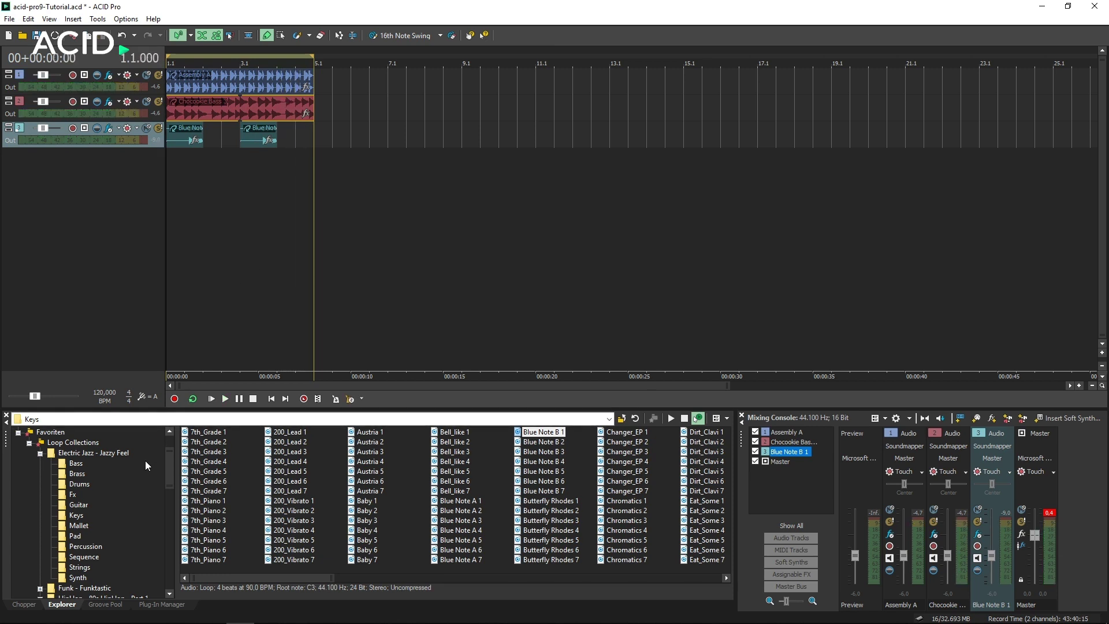
Audition Jazzy_Guit 1, Jazzy_Guit 2 and Delayed 6 from the Electric Jazz Guitar folder, starting the arrangement to hear them in context
left_click(93, 505)
left_click(88, 504)
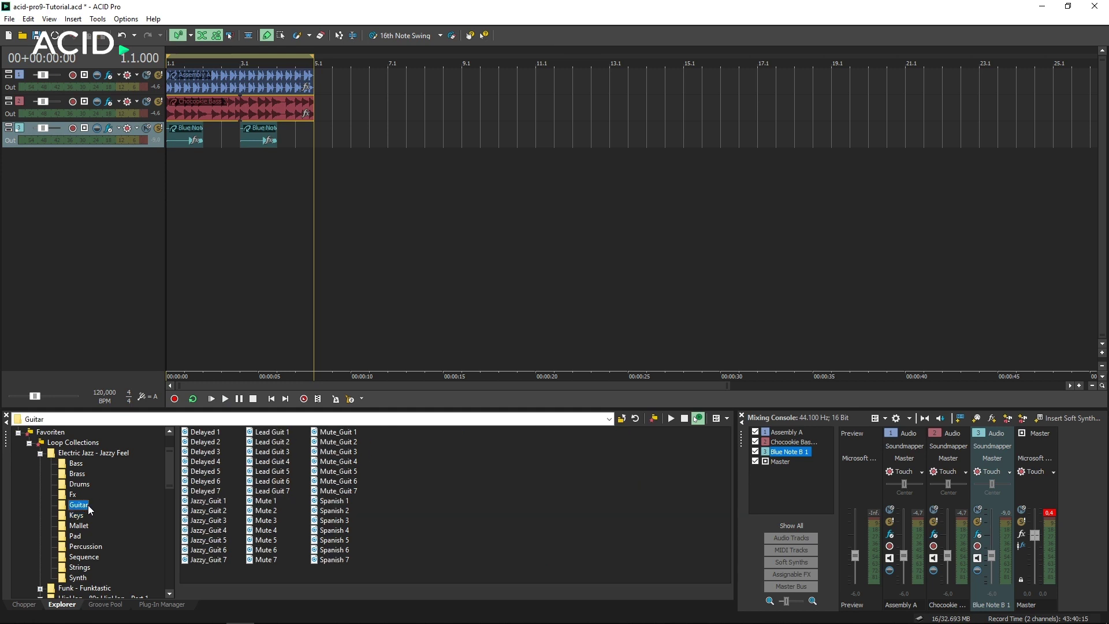
left_click(201, 500)
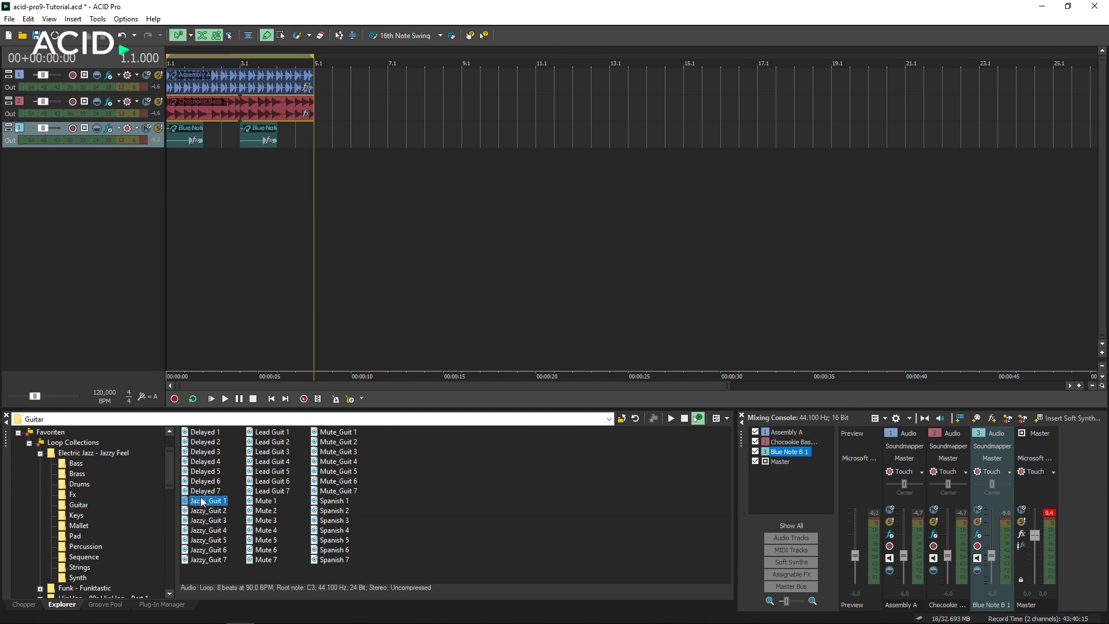
key("space")
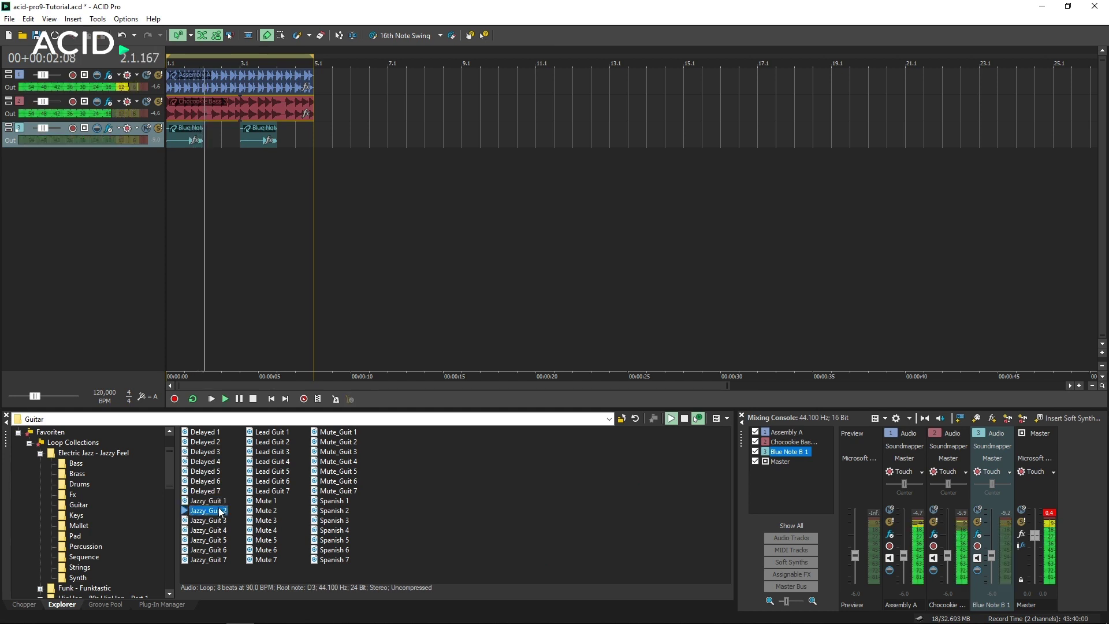
left_click(218, 511)
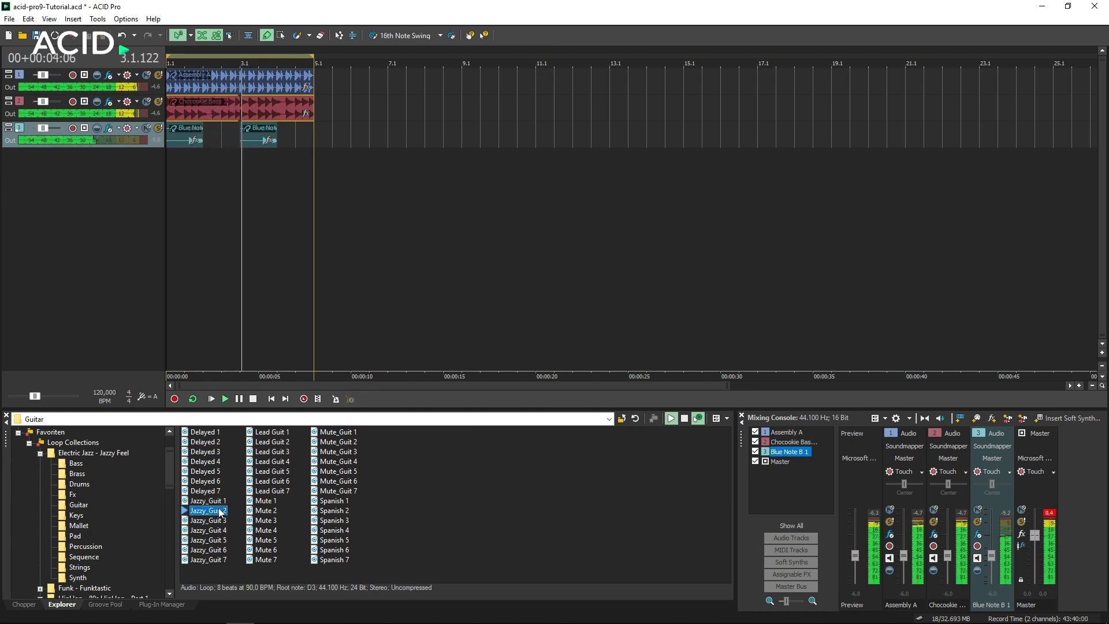
left_click(217, 484)
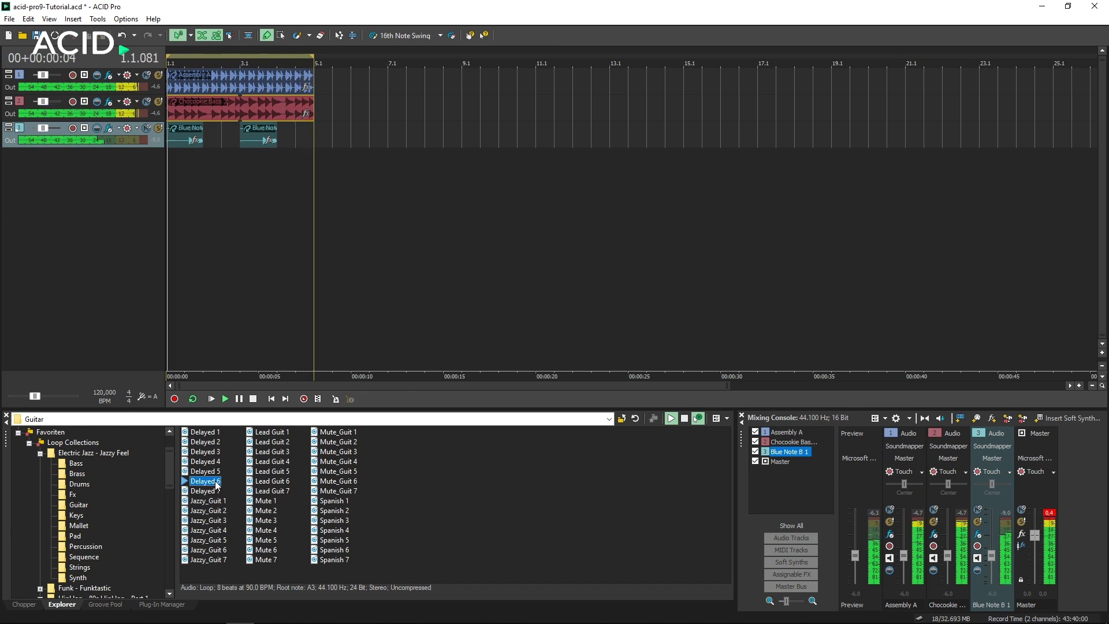
Add Delayed 6 as a new track and paint the guitar loop from bar 1.1 to 5.1
double_click(216, 483)
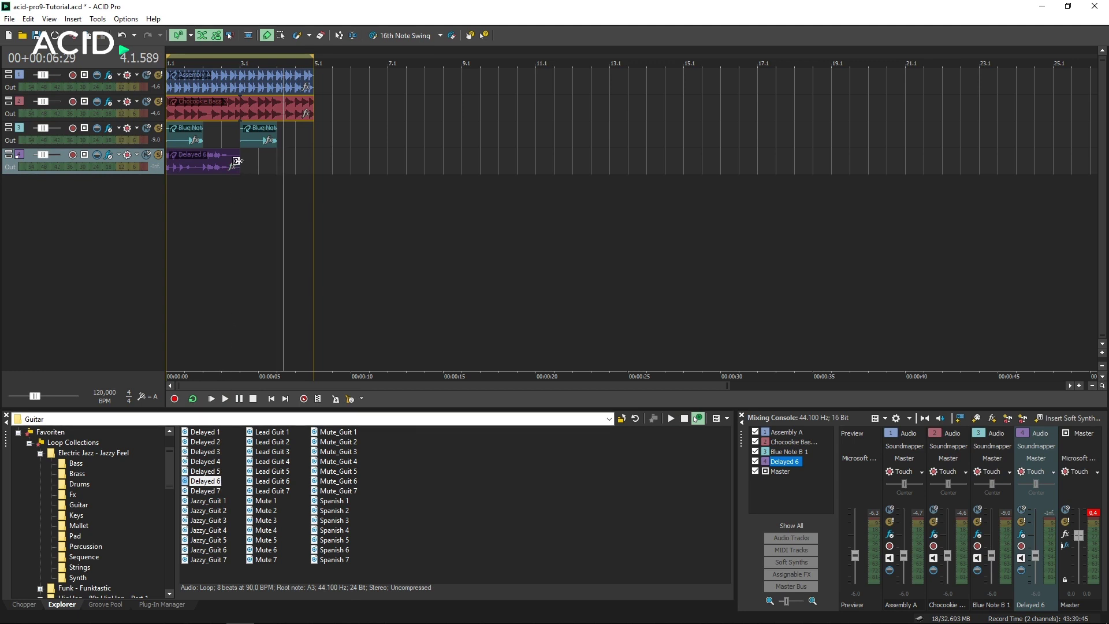
left_click_drag(237, 161, 304, 156)
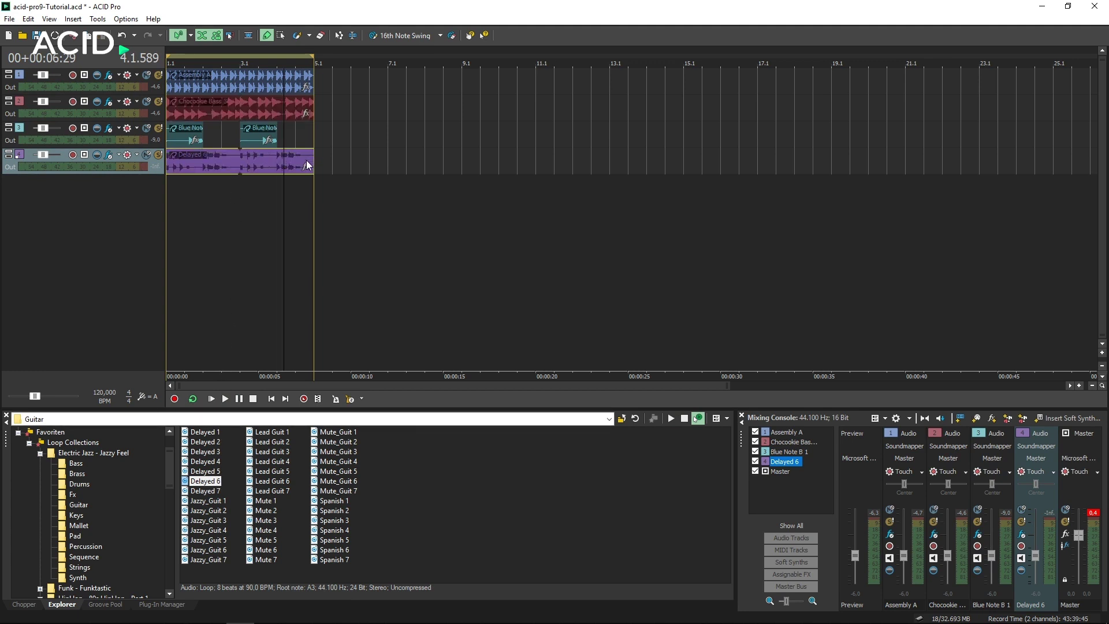
left_click(271, 193)
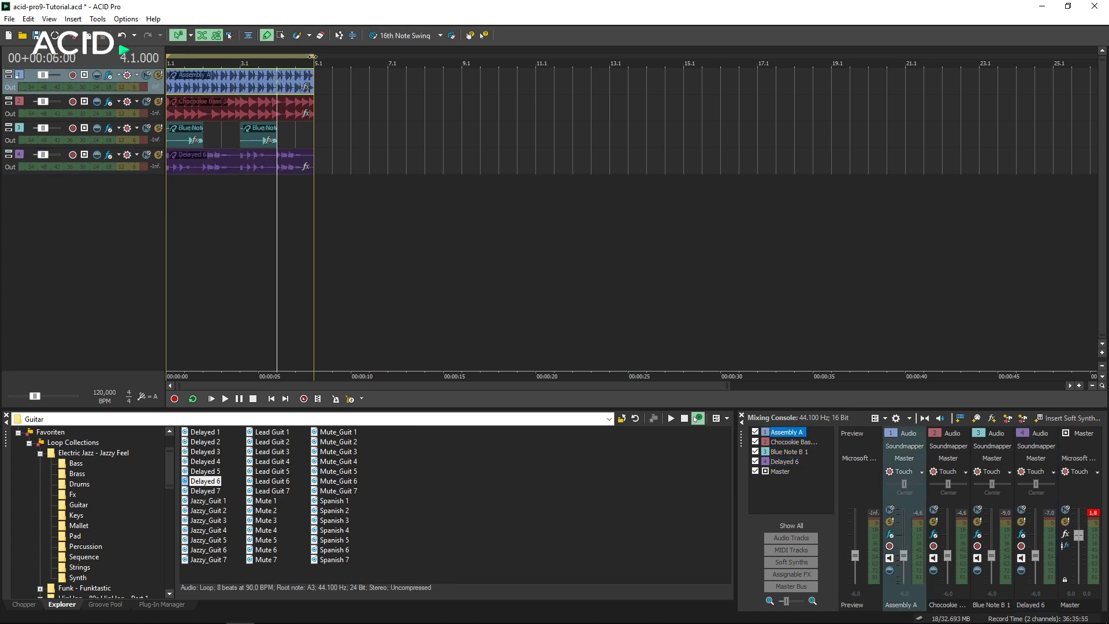
Extend the loop region to bar 17.1 and lengthen the Assembly A and Chocookie Bass 3 events to match
left_click_drag(312, 57, 754, 60)
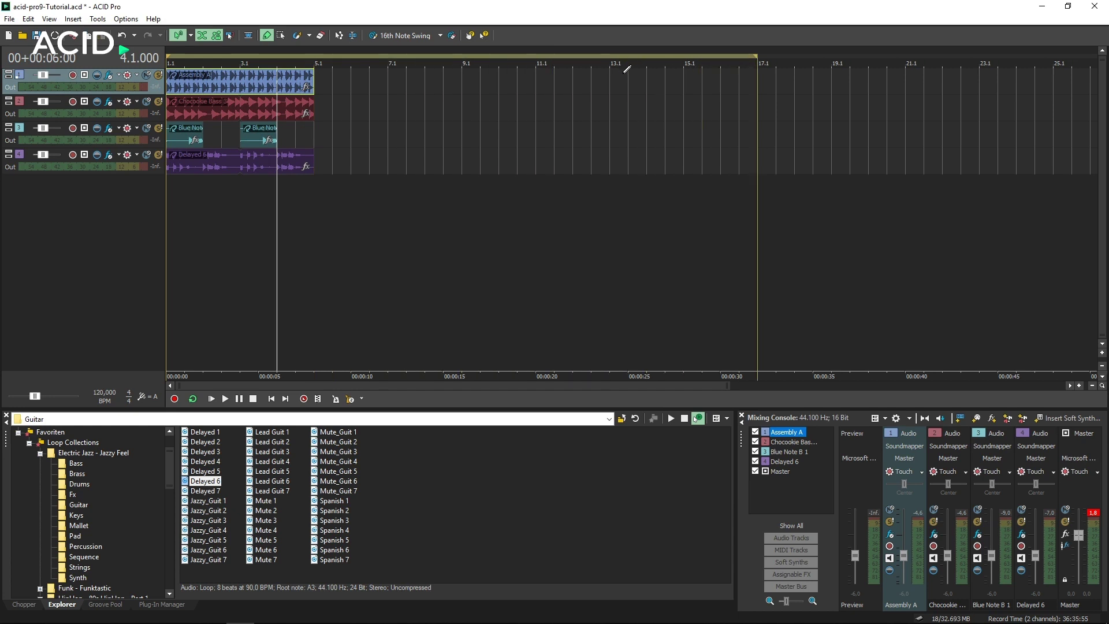
left_click_drag(314, 82, 751, 83)
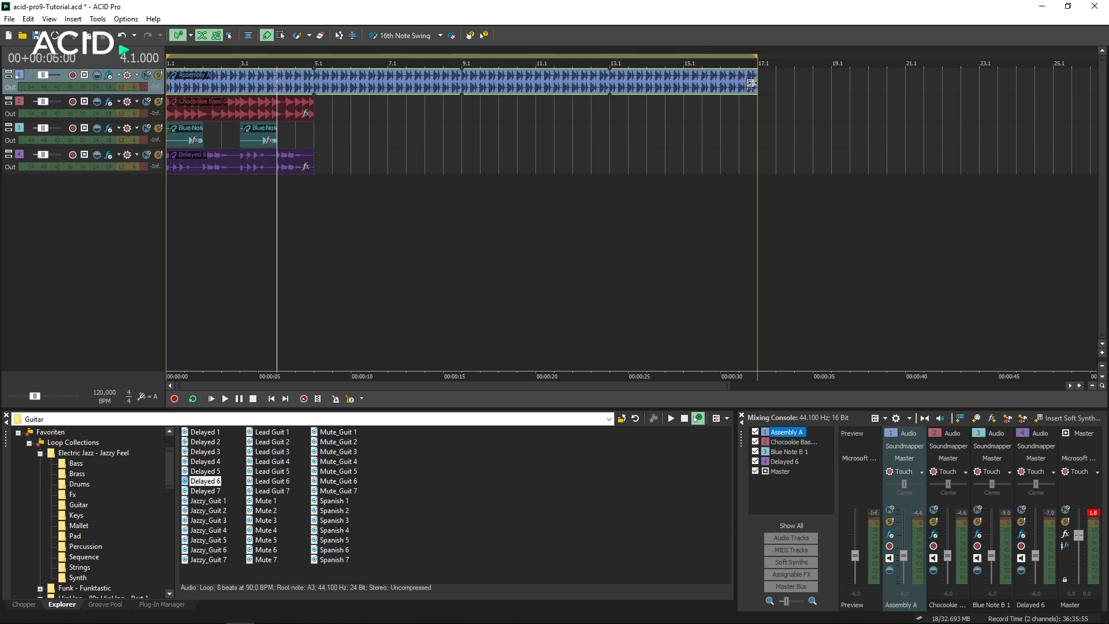
left_click(311, 108)
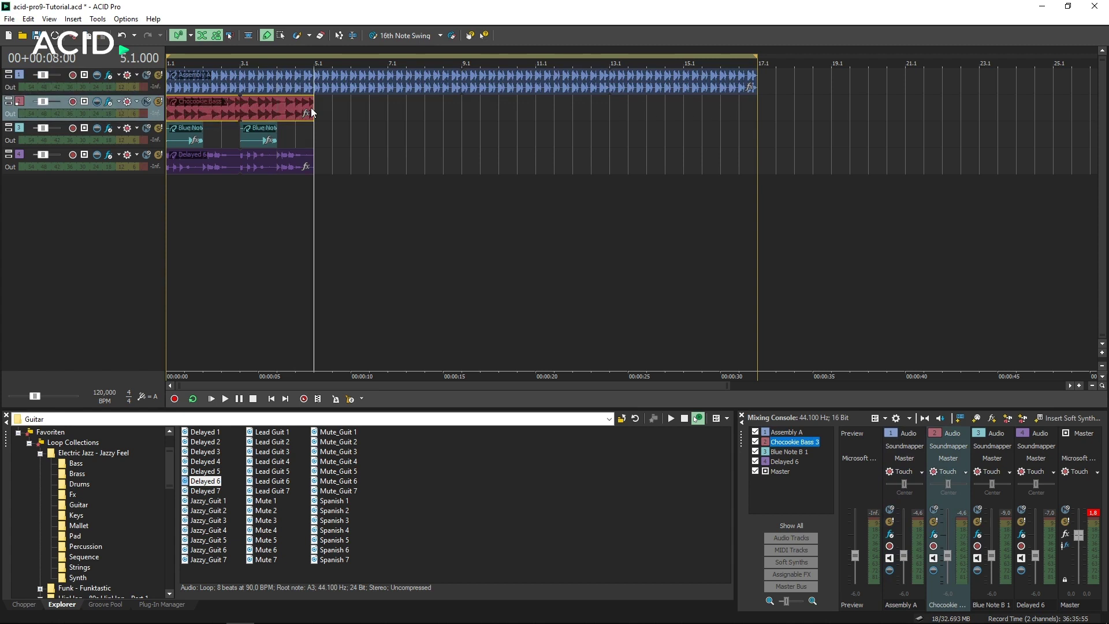
left_click_drag(311, 108, 749, 106)
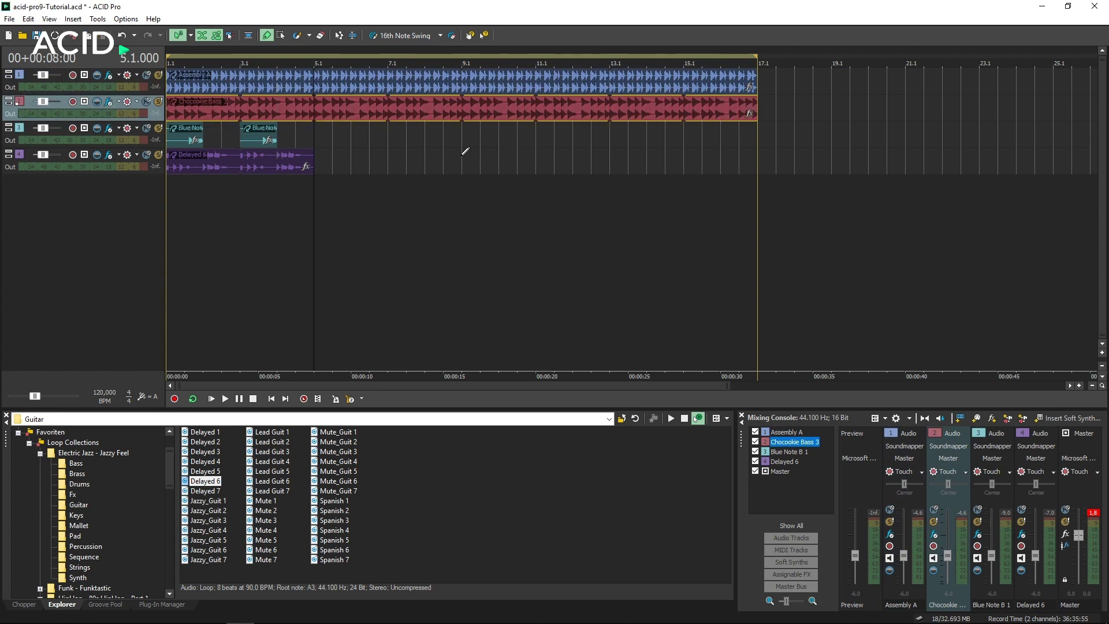
Paint two-bar Delayed 6 guitar events from bar 7.1 to 9.1 and from bar 11.1 to 13.1
left_click(397, 163)
left_click_drag(414, 162, 459, 161)
left_click_drag(545, 161, 616, 161)
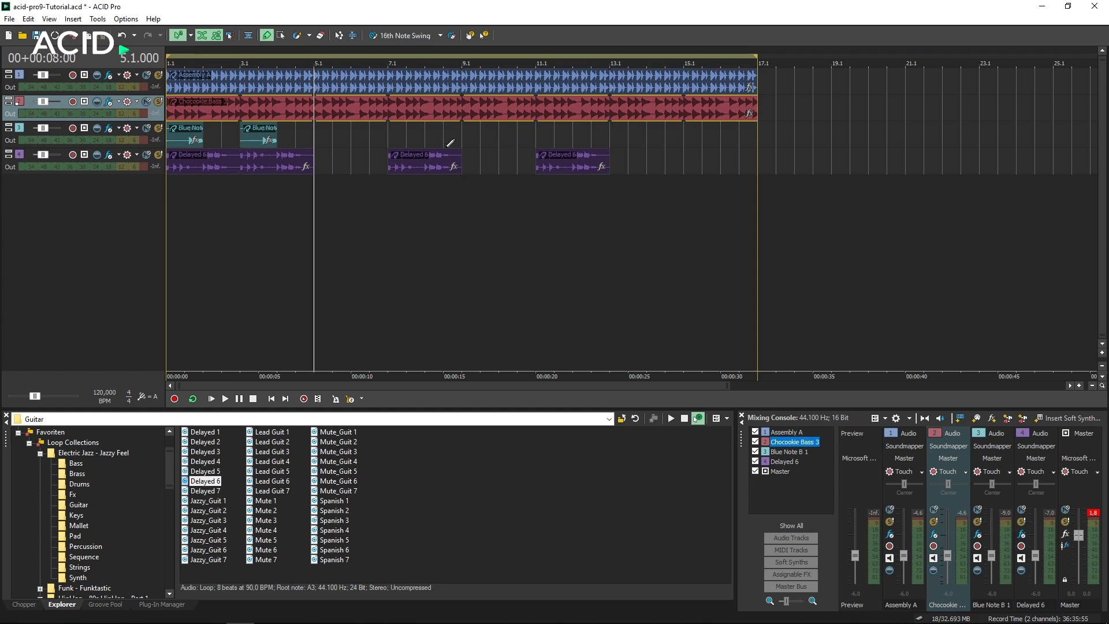
Paint one-bar Blue Note B 1 events at bars 5.1 and 7.1, and more during playback from 9.1 to 11.1 and past 13.1
left_click(341, 135)
mouse_move(346, 135)
left_mouse_down()
mouse_move(370, 136)
mouse_move(330, 137)
mouse_move(419, 141)
left_mouse_up()
left_click(344, 137)
key("space")
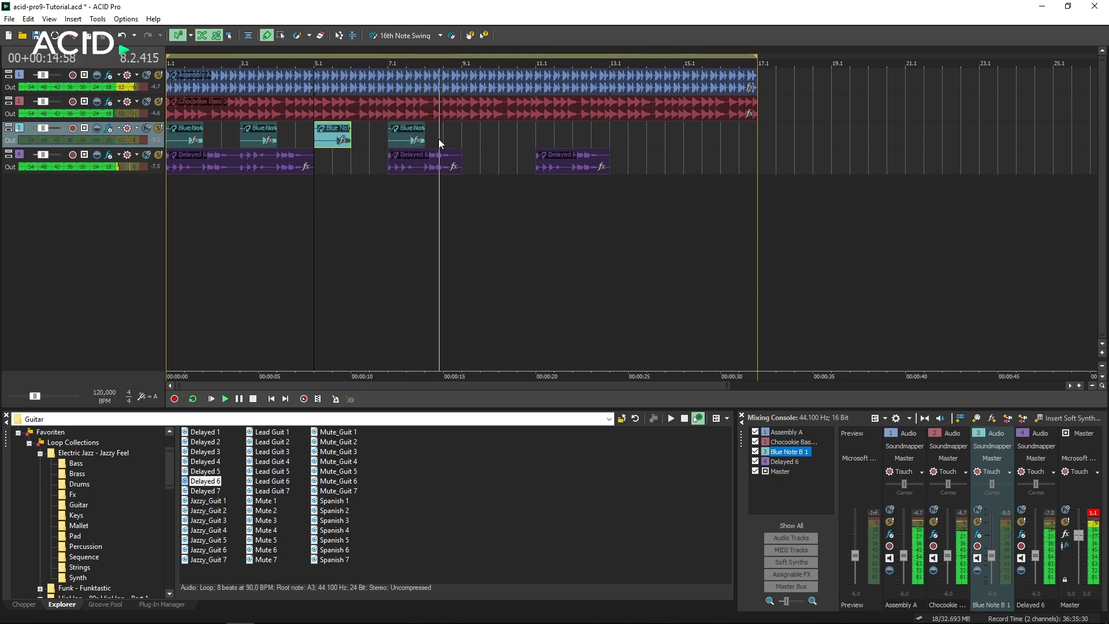
left_click_drag(473, 134, 529, 141)
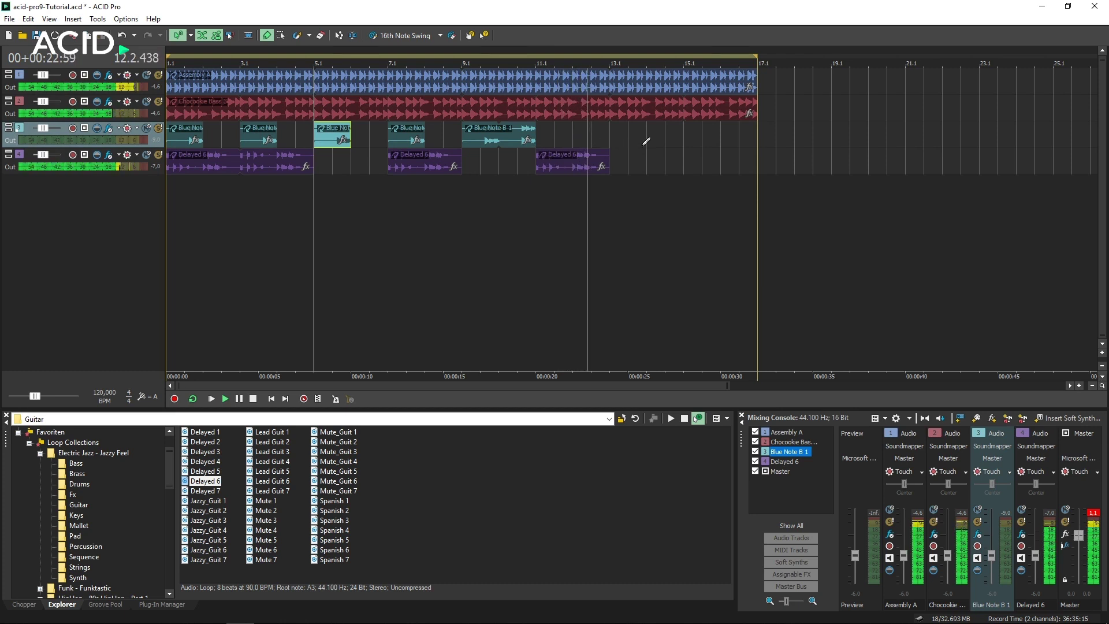
mouse_move(627, 141)
left_mouse_down()
mouse_move(703, 141)
mouse_move(666, 146)
left_mouse_up()
left_click(675, 144)
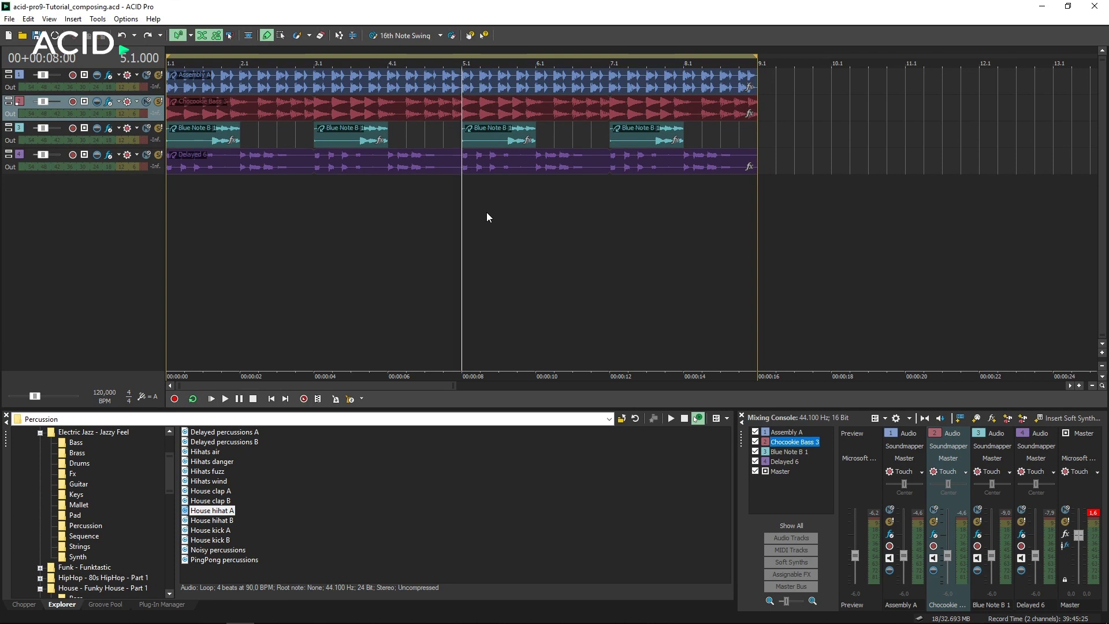
Select bars 1.1 to 5.1 and insert a section named Refrain 1
left_click_drag(461, 211, 163, 220)
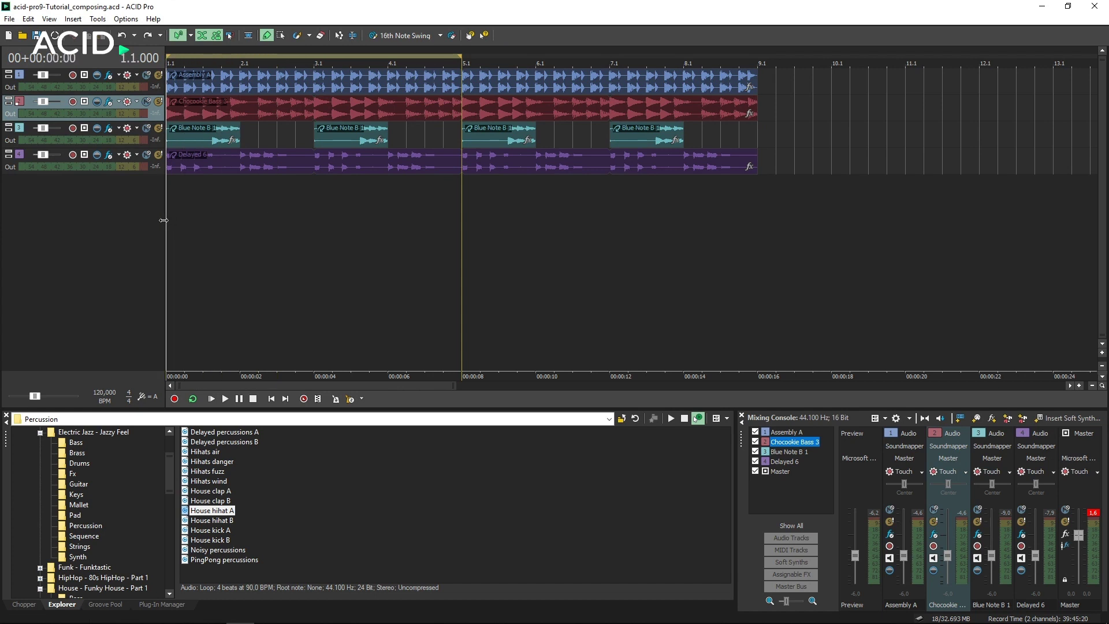
left_click(77, 19)
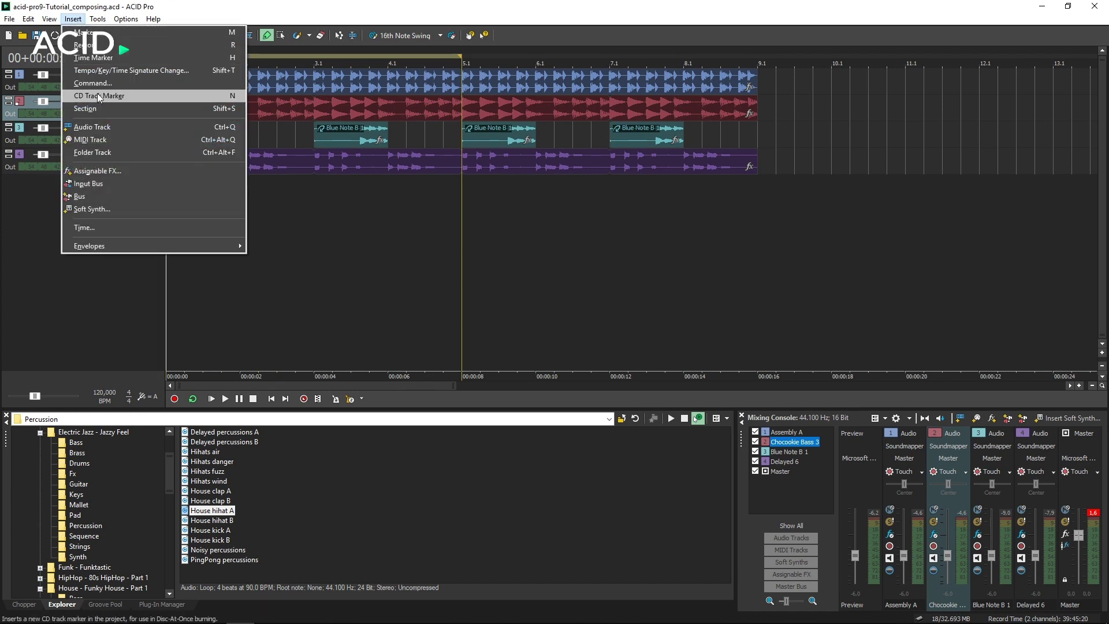
left_click(98, 107)
type("Refrain 1")
key("Return")
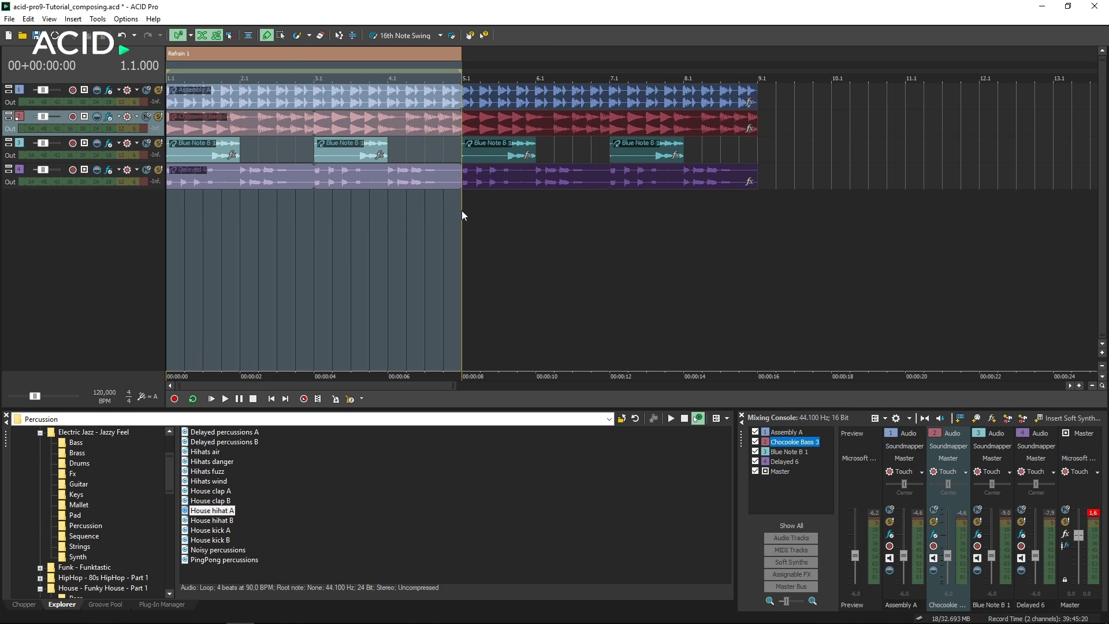
Select bars 5.1 to 9.1 and insert a section named Verse 1
left_click_drag(462, 210, 750, 213)
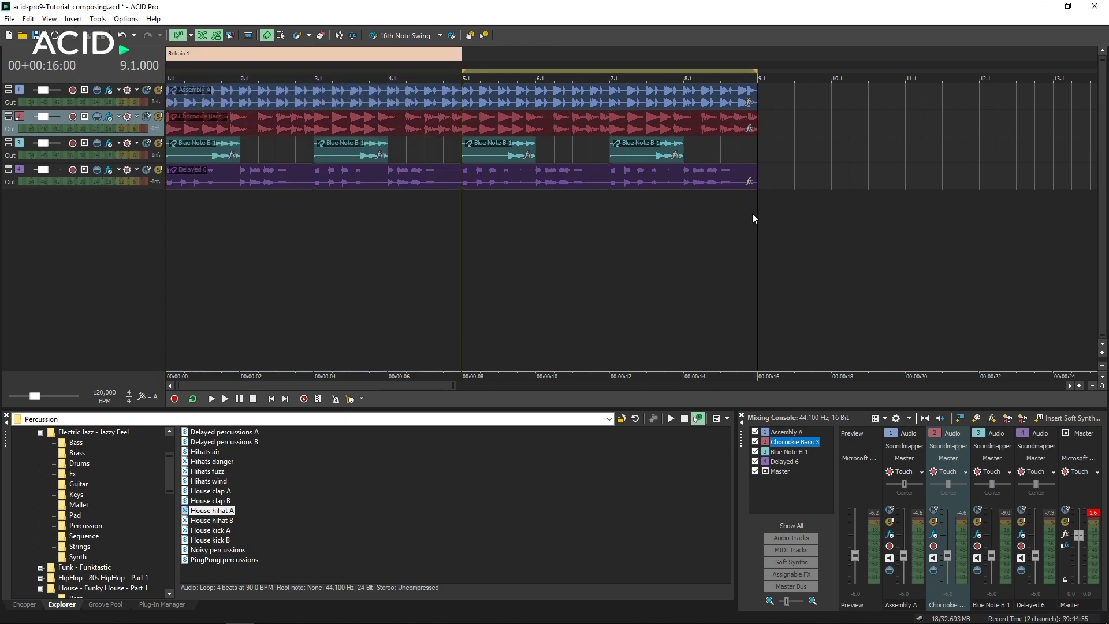
left_click(72, 19)
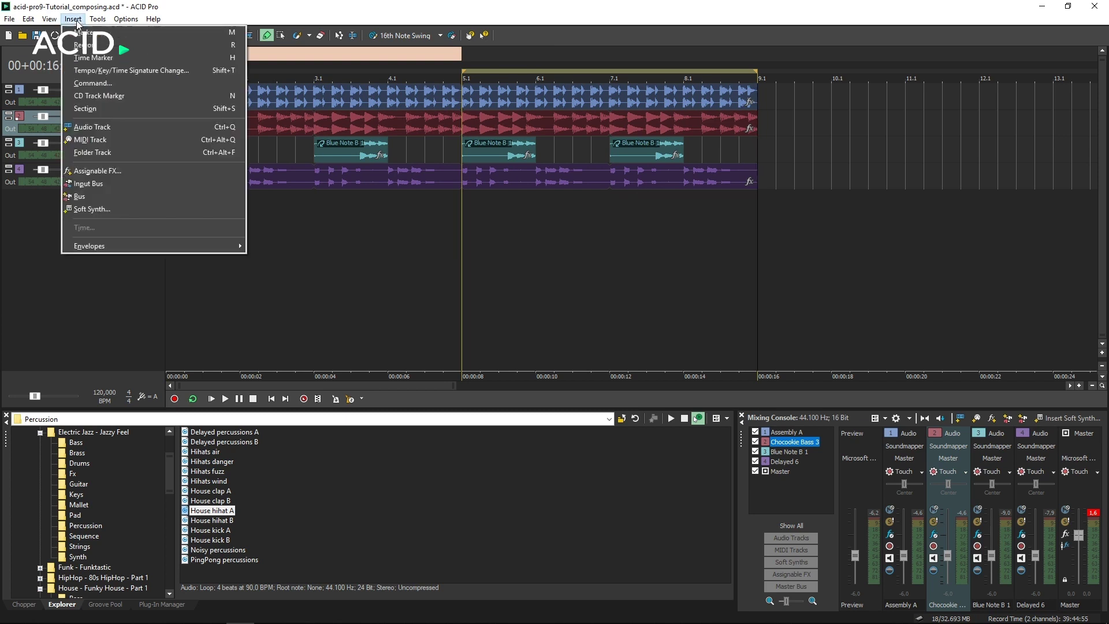
left_click(98, 107)
type("Verse 1")
key("Return")
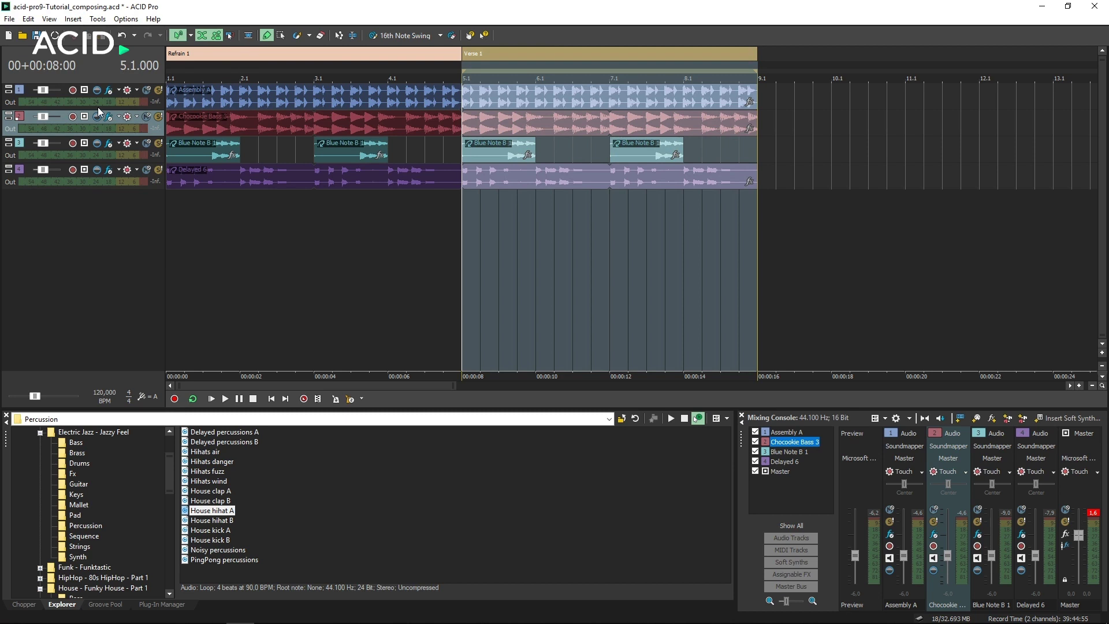
Shorten the Delayed 6 guitar to end at bar 5.1 and paint one-bar events at bars 6.1 and 8.1 in Verse 1
left_click(451, 209)
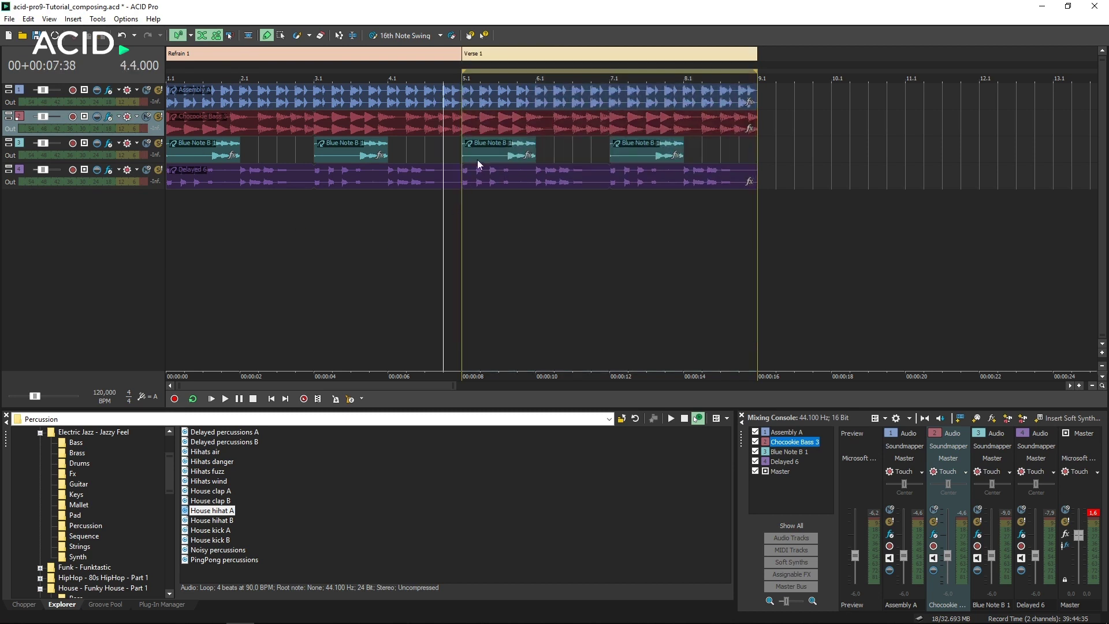
left_click(538, 172)
left_click_drag(756, 171, 461, 171)
left_click_drag(537, 171, 609, 170)
left_click_drag(687, 170, 756, 170)
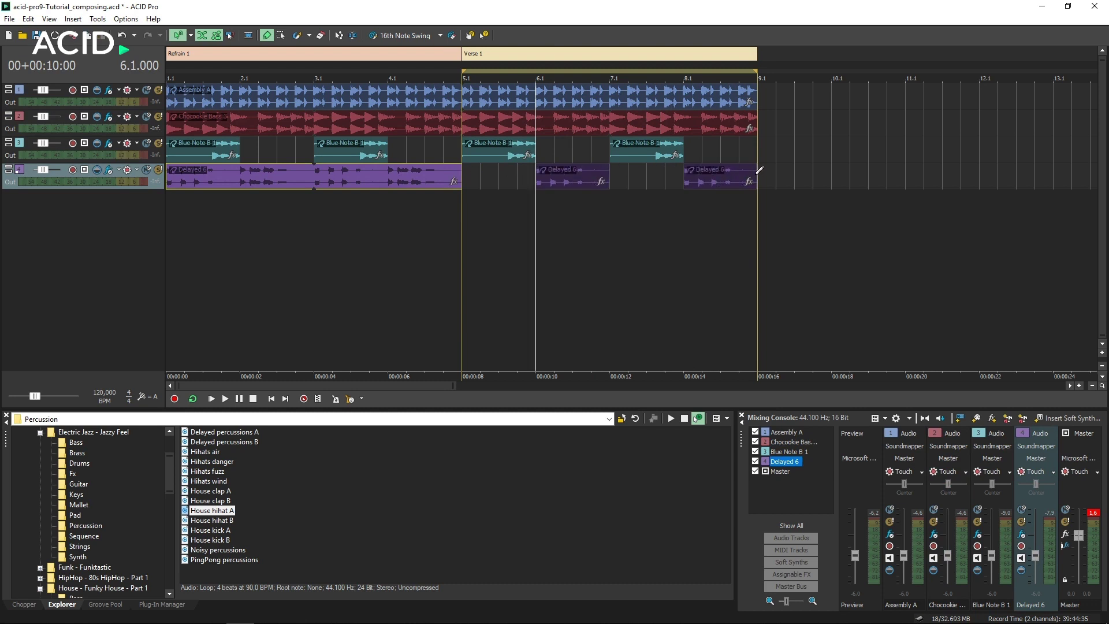
Trim the starts of the two Blue Note B 1 events in Verse 1 to bars 5.3 and 7.3
left_click(501, 154)
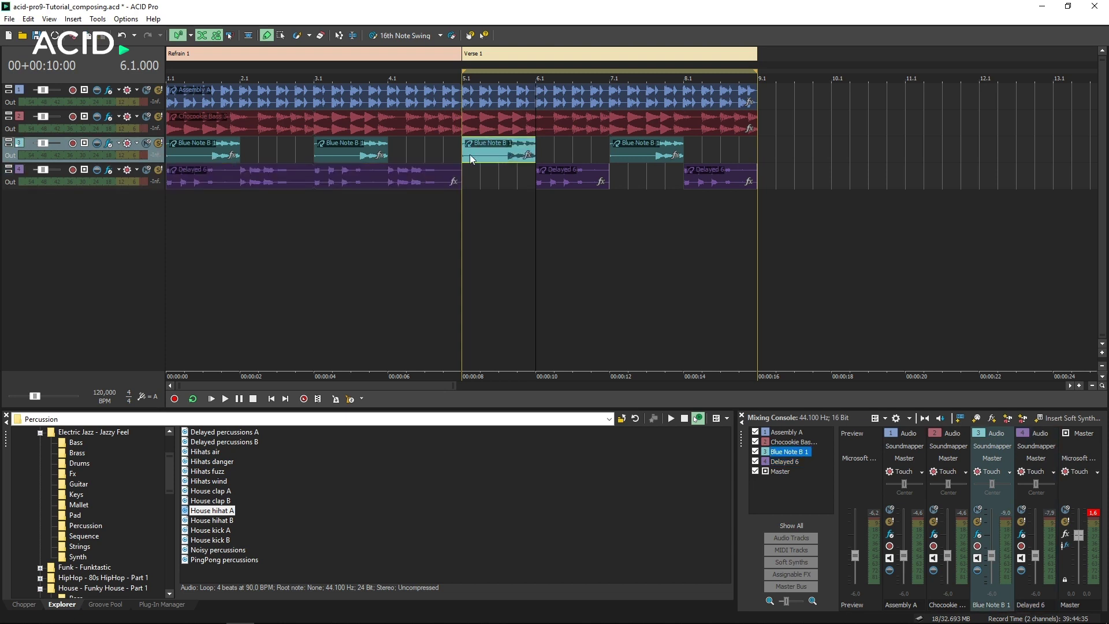
left_click_drag(462, 154, 496, 154)
left_click_drag(610, 155, 645, 155)
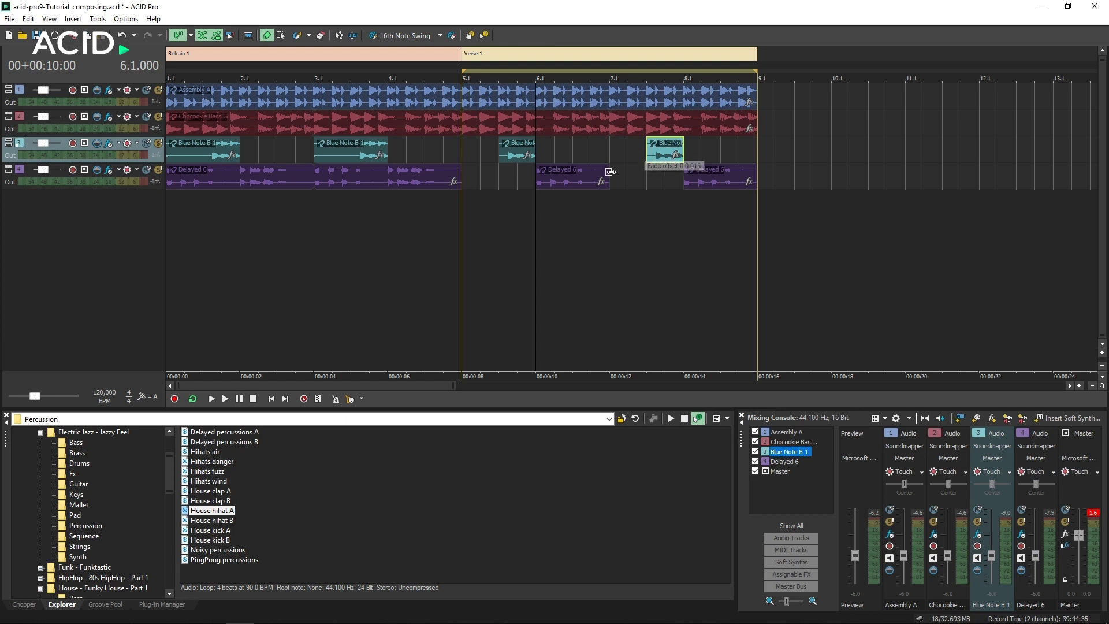
Add a key change to D at the start of the Verse 1 section, with the tempo at 120 BPM
left_click(473, 56)
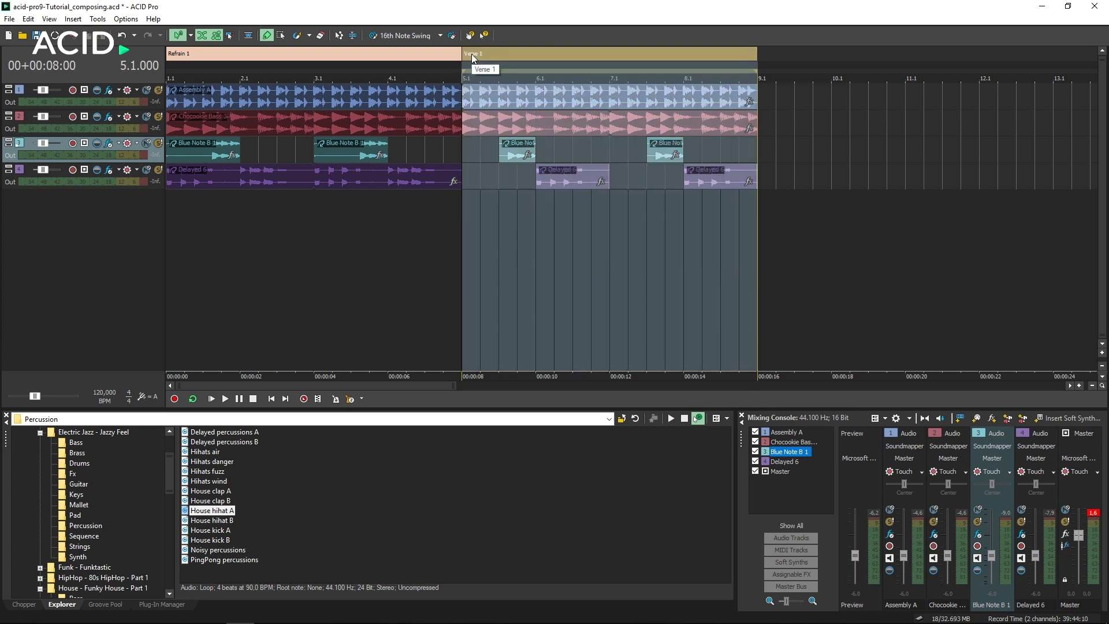
key("t")
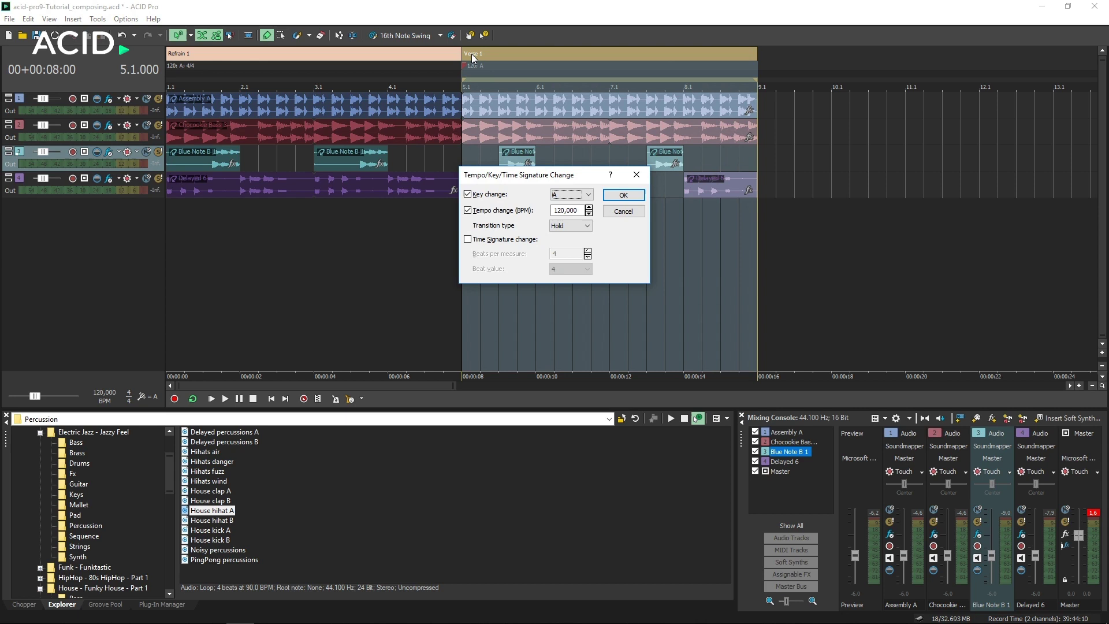
left_click(587, 195)
left_click(583, 228)
left_click(623, 195)
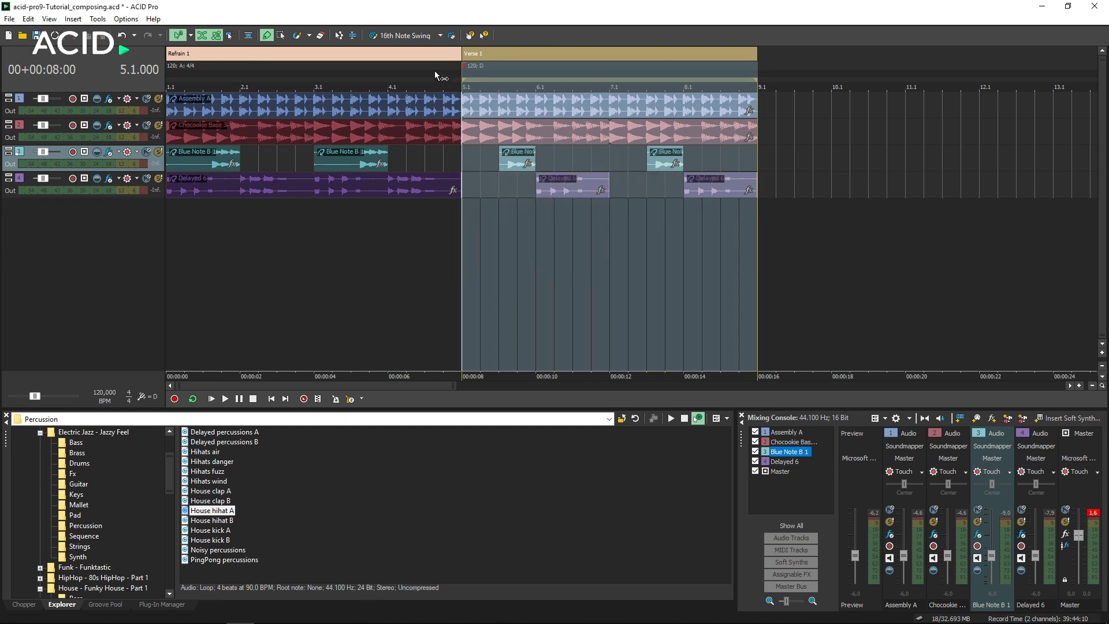
Play from bar 4.2 across the key change and audition Hihats air, Hihats wind and House clap B from the Percussion folder
left_click(402, 73)
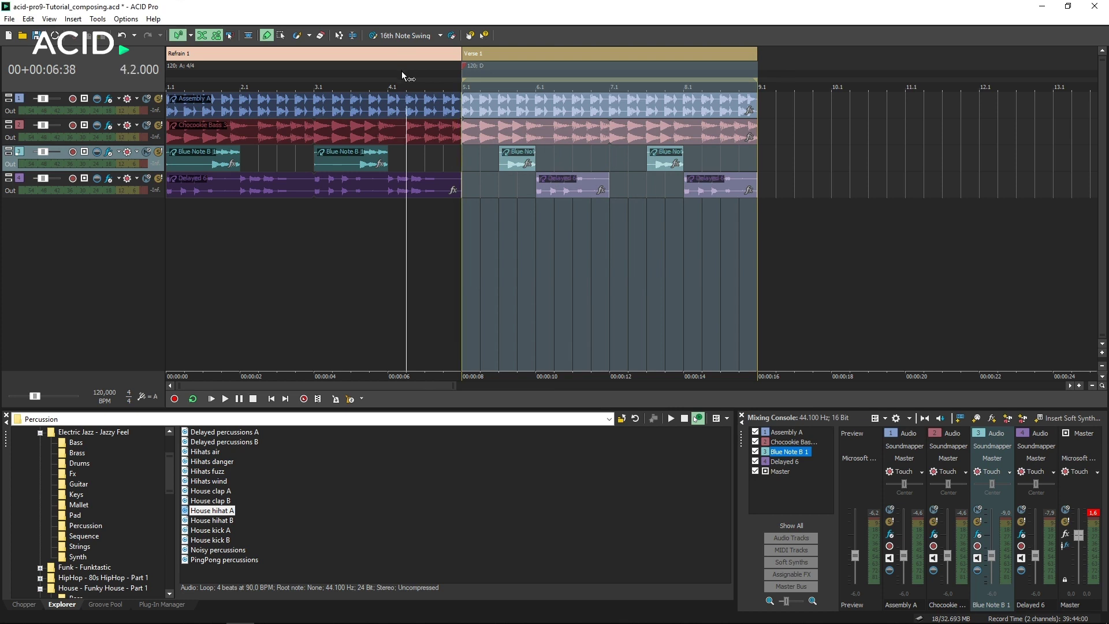
key("space")
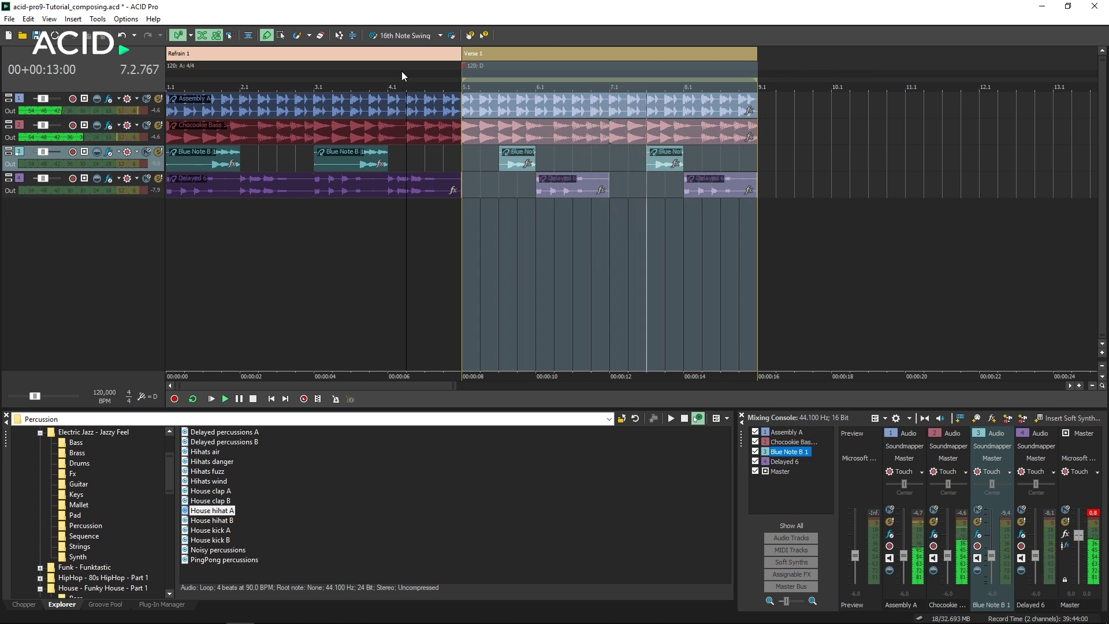
left_click(222, 452)
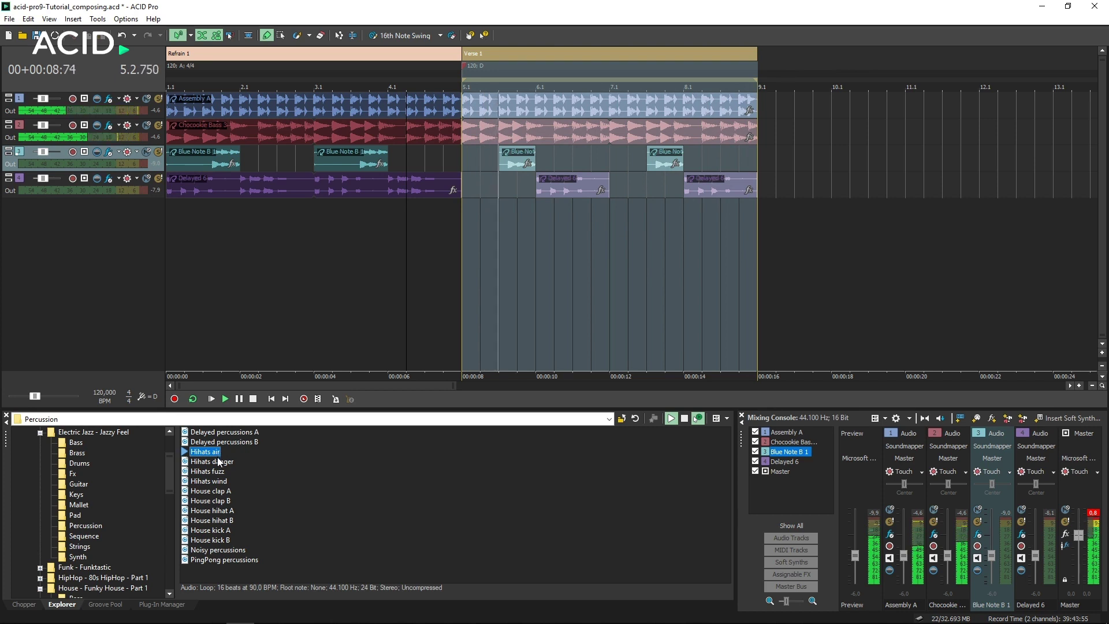
left_click(220, 482)
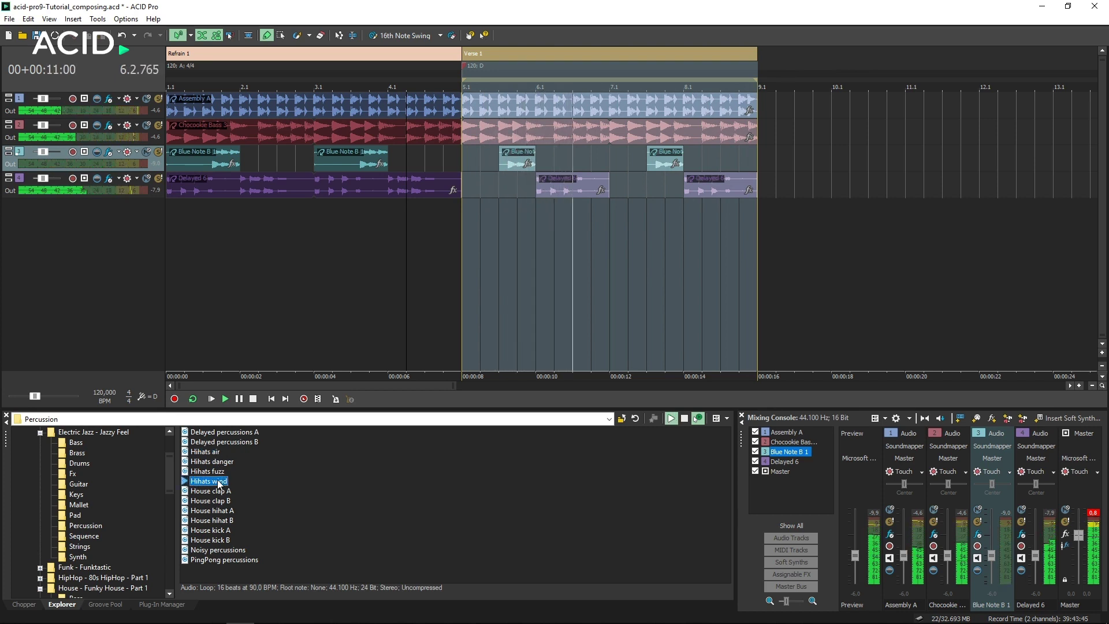
left_click(217, 501)
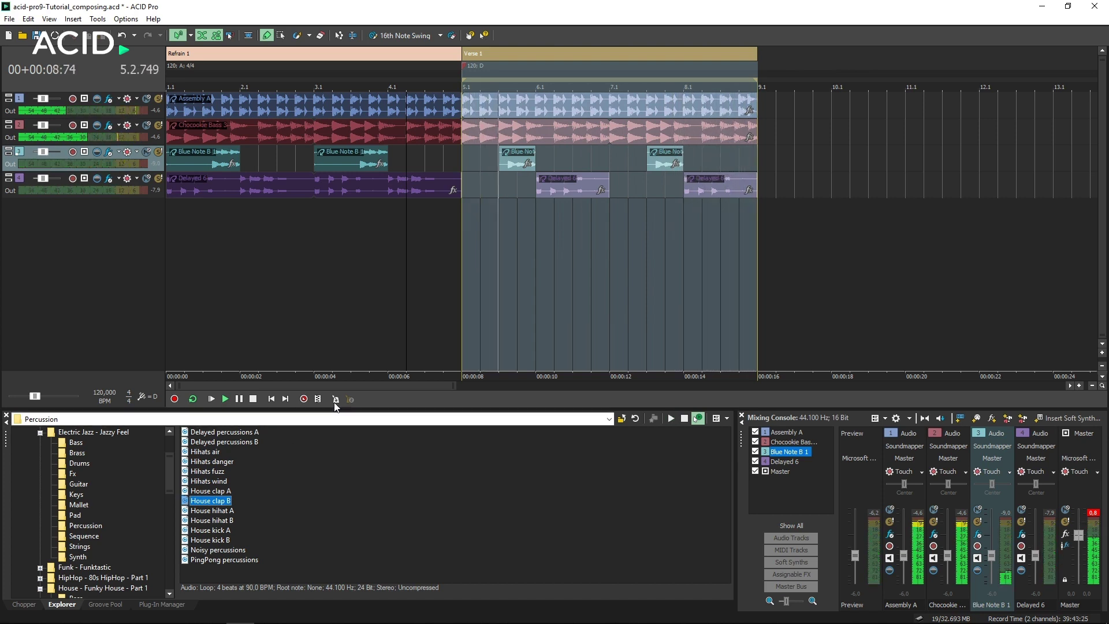
left_click(340, 350)
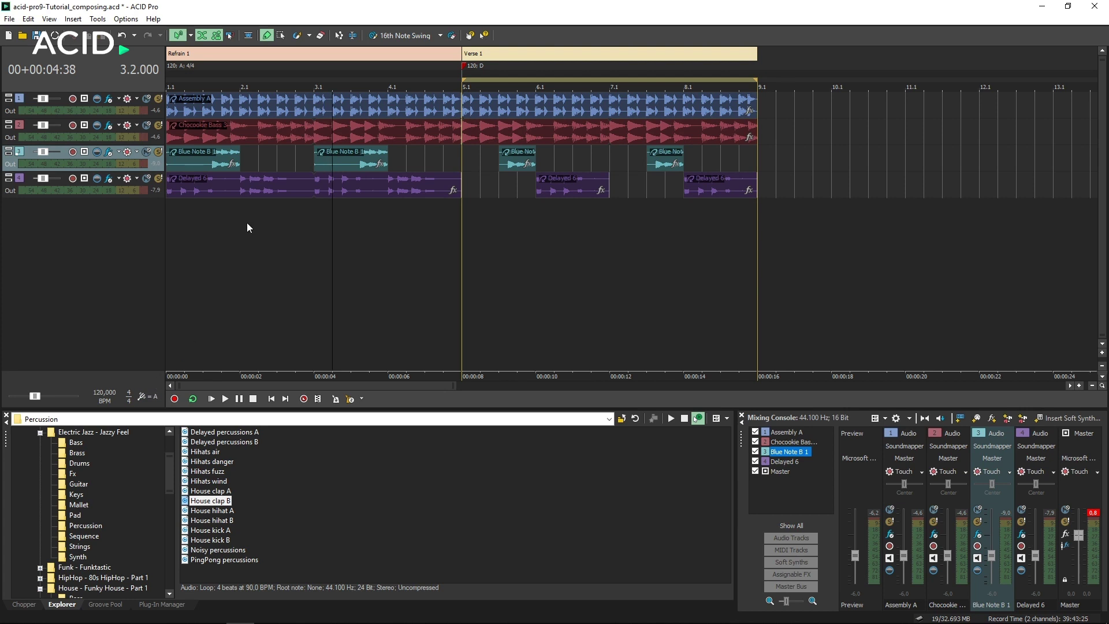
Copy the Refrain 1 section to bar 9.1 and rename the copy Refrain 2
double_click(305, 56)
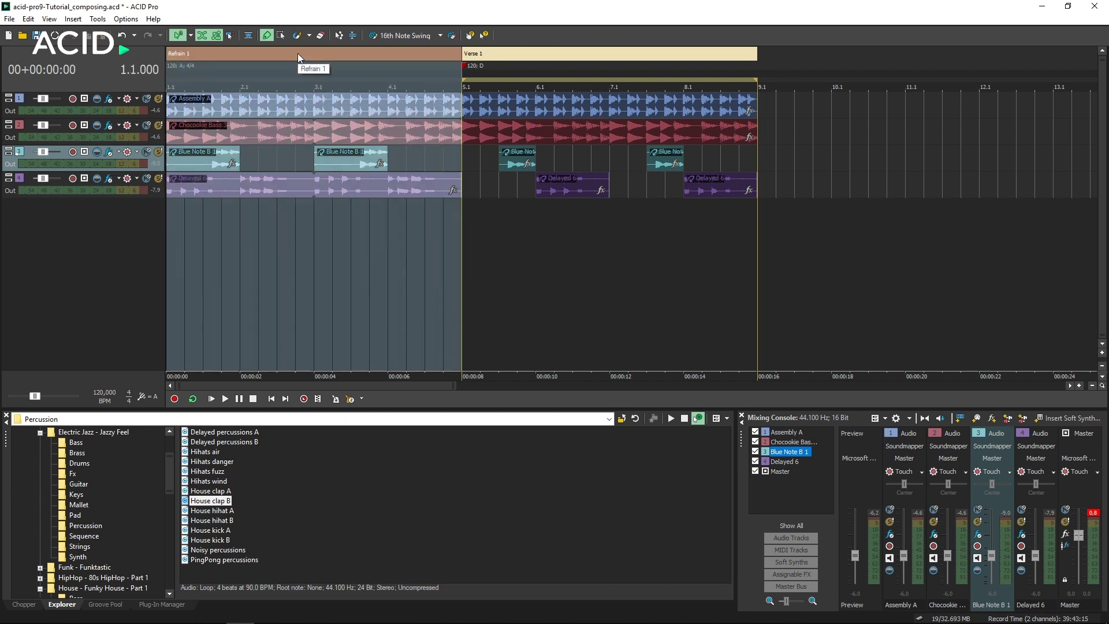
left_click_drag(297, 53, 760, 53)
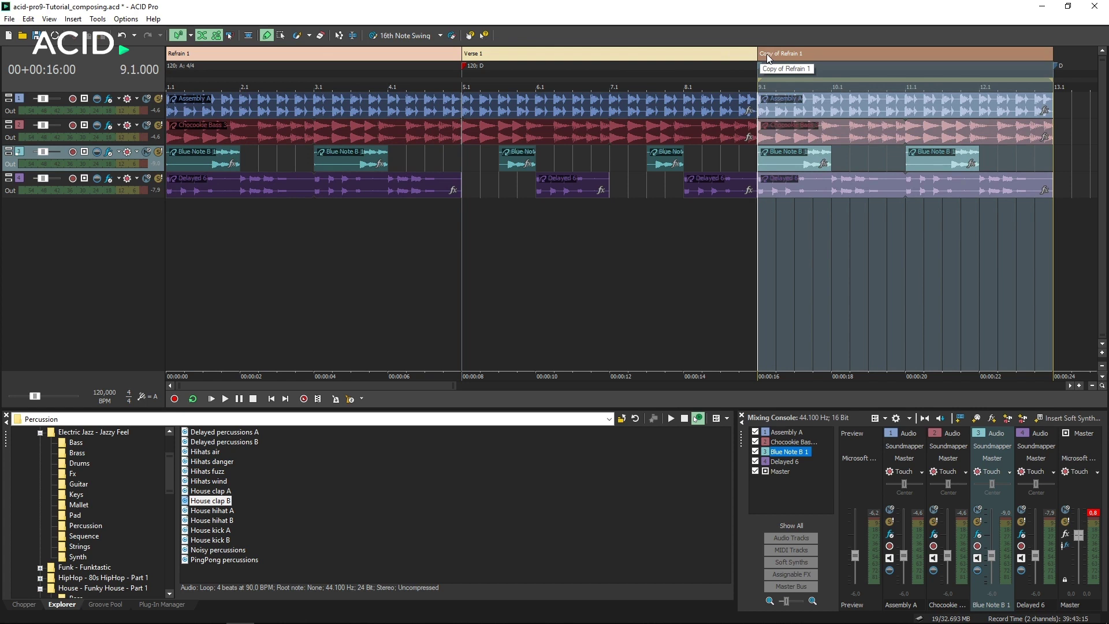
right_click(767, 54)
left_click(779, 104)
type("Refrain 2")
key("Return")
Move the Refrain 2 section further along the timeline
left_click(772, 58)
left_click_drag(772, 57, 1017, 64)
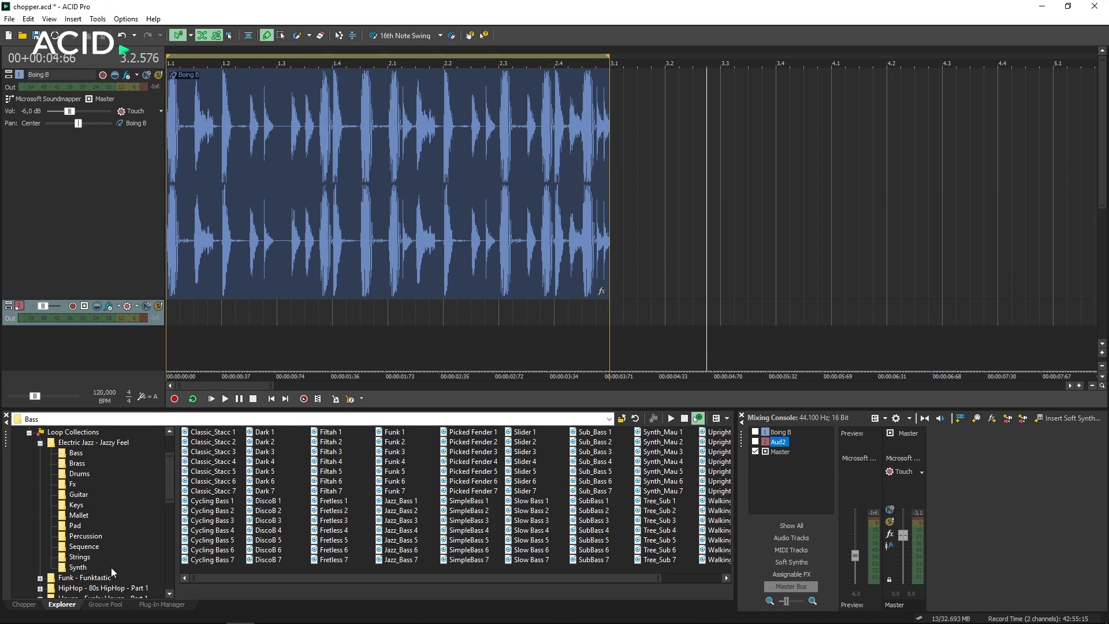
Show the Boing B track in the Chopper and preview its sliced loop
left_click(26, 604)
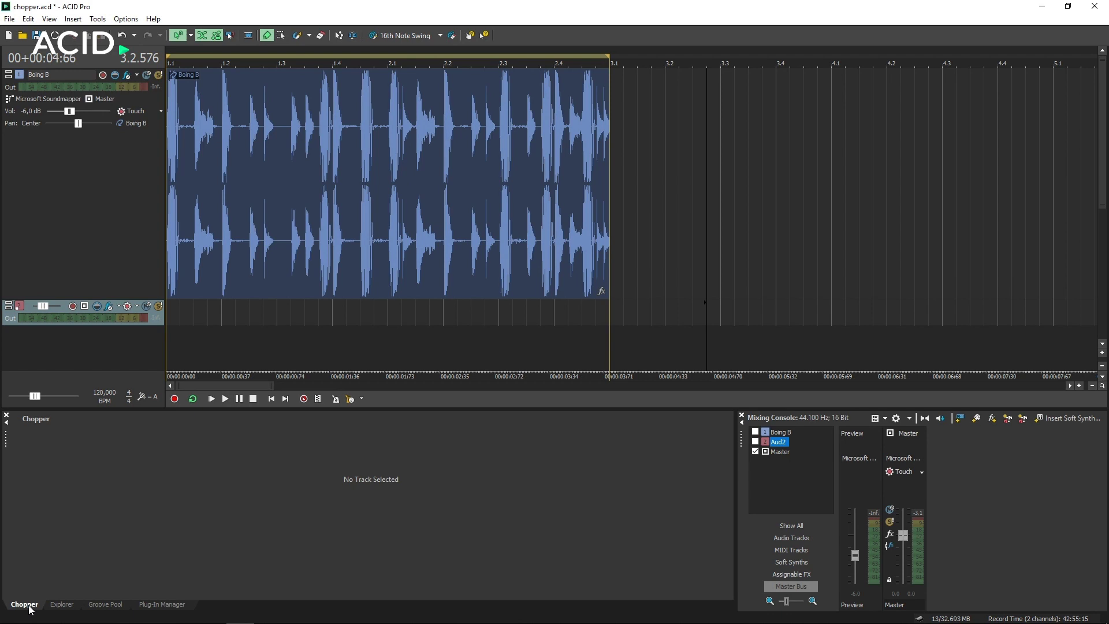
left_click(187, 290)
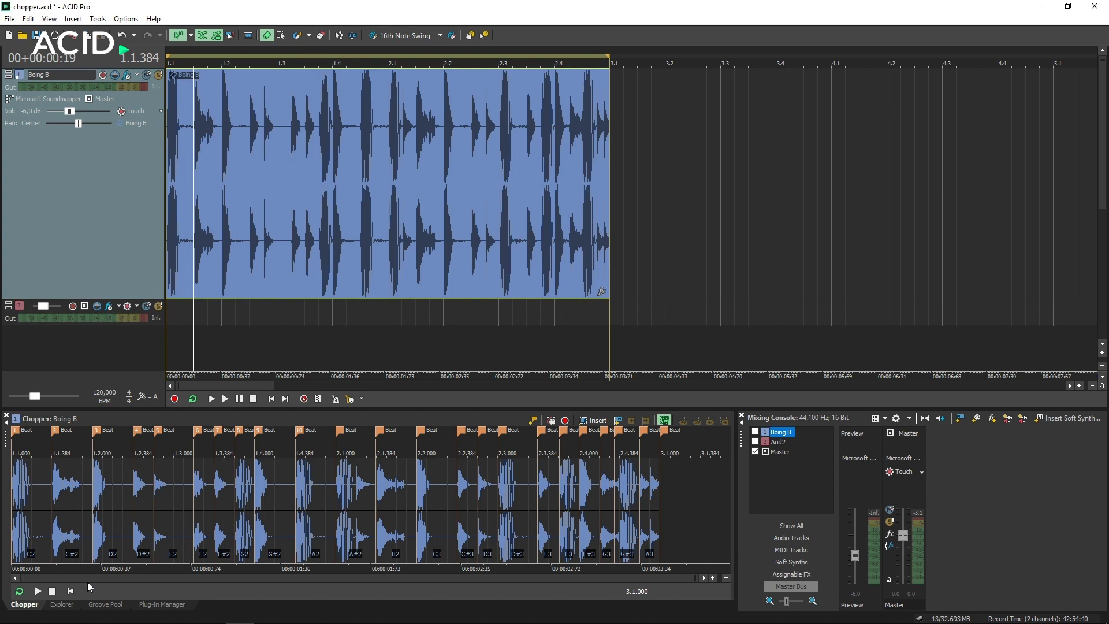
left_click(37, 590)
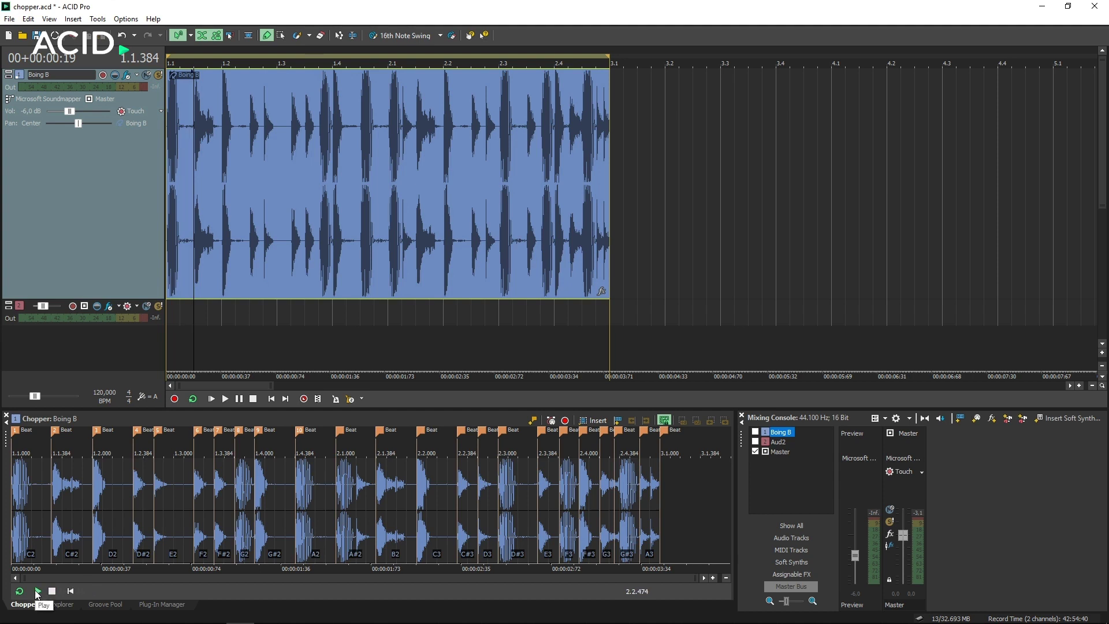
left_click(52, 591)
Select and preview the C#3 to D#3 slices of Boing B in the Chopper, and halve the selection to 2.2.384–2.3.000
left_click_drag(464, 537, 536, 535)
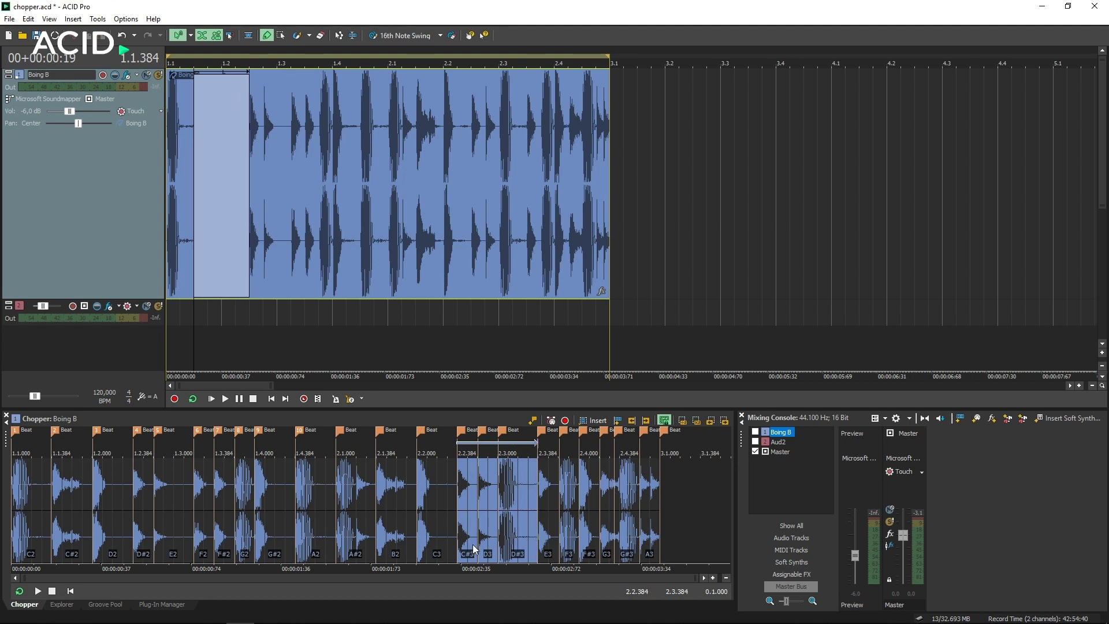
left_click(38, 590)
left_click(51, 591)
left_click(685, 420)
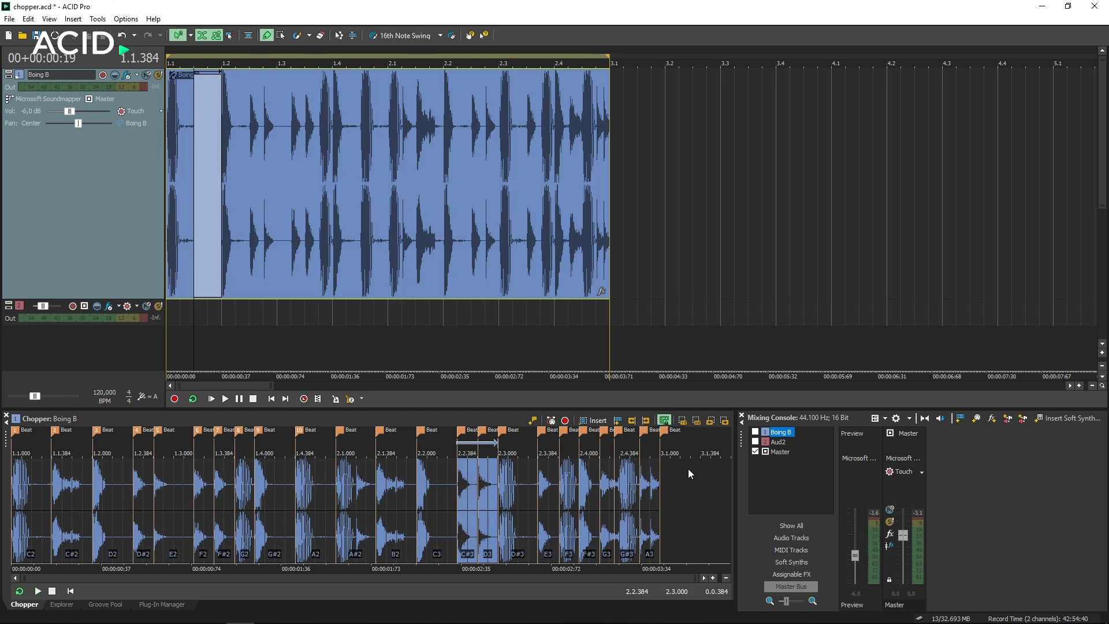
Resize the Chopper selection on Boing B to cover 2.2.384–2.3.192
left_click(682, 421)
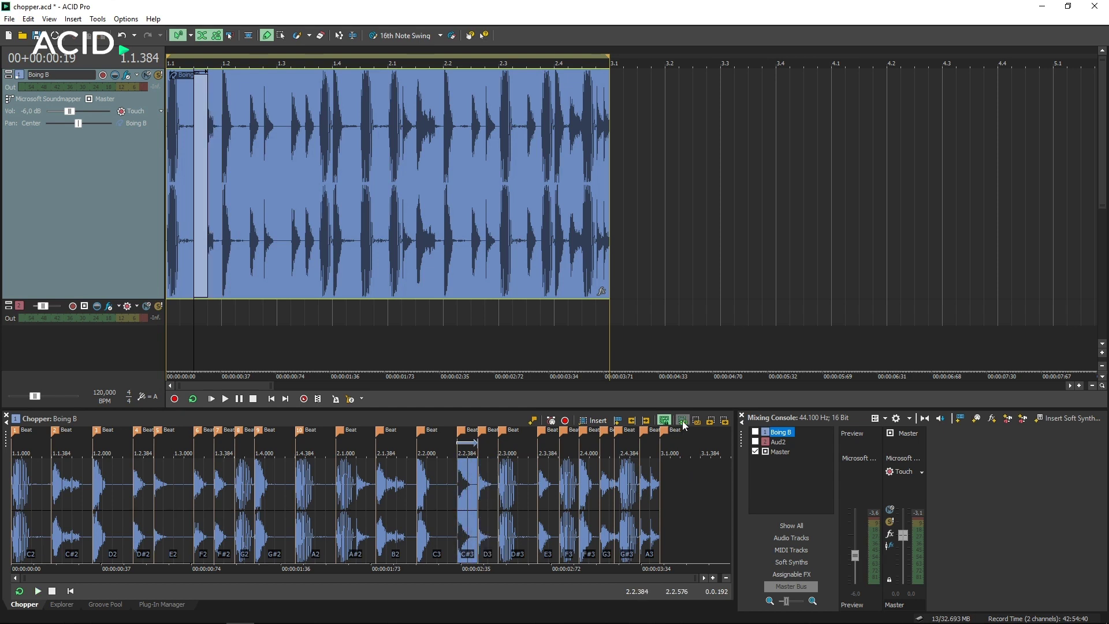
left_click(696, 421)
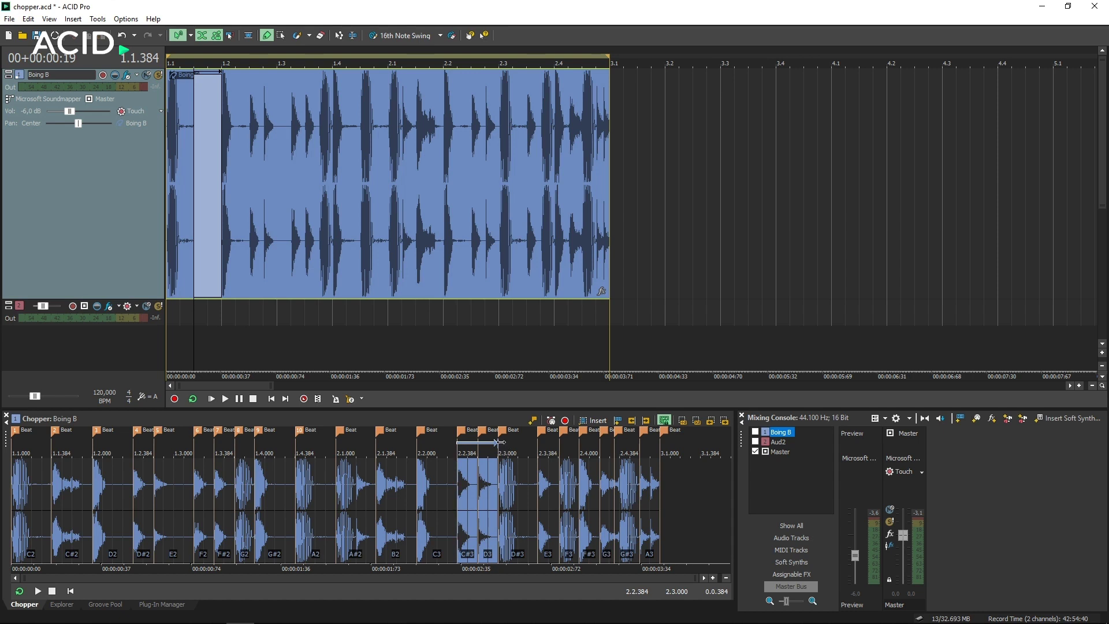
left_click_drag(497, 443, 536, 442)
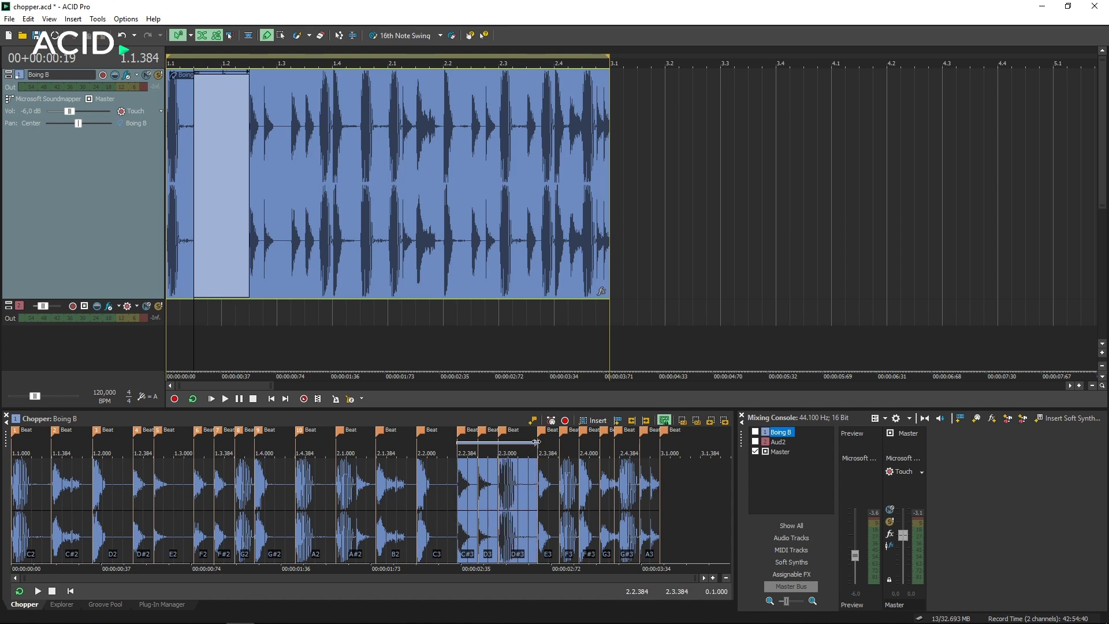
left_click_drag(457, 443, 483, 444)
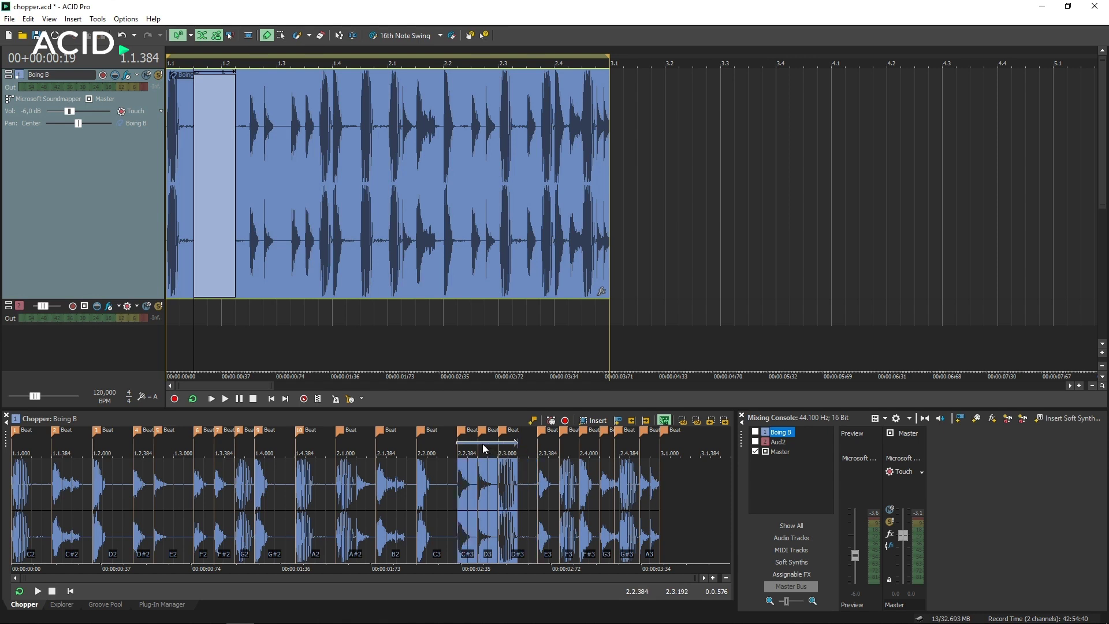
Insert the selected slices into the Boing B track at 1.1.384 and play the arrangement from the start
left_click(595, 421)
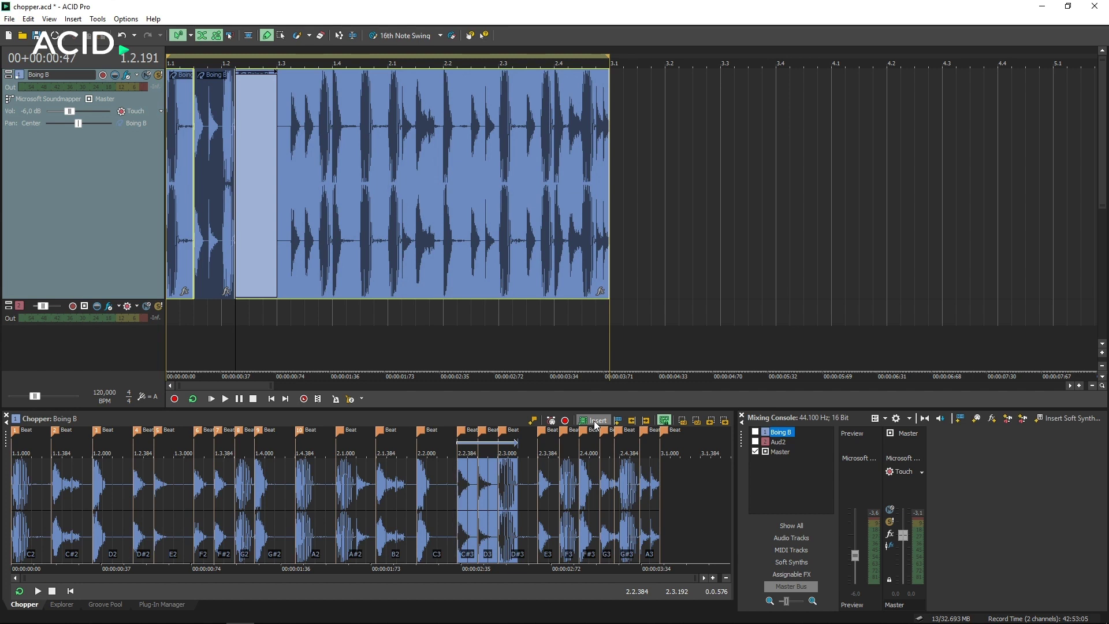
left_click(170, 56)
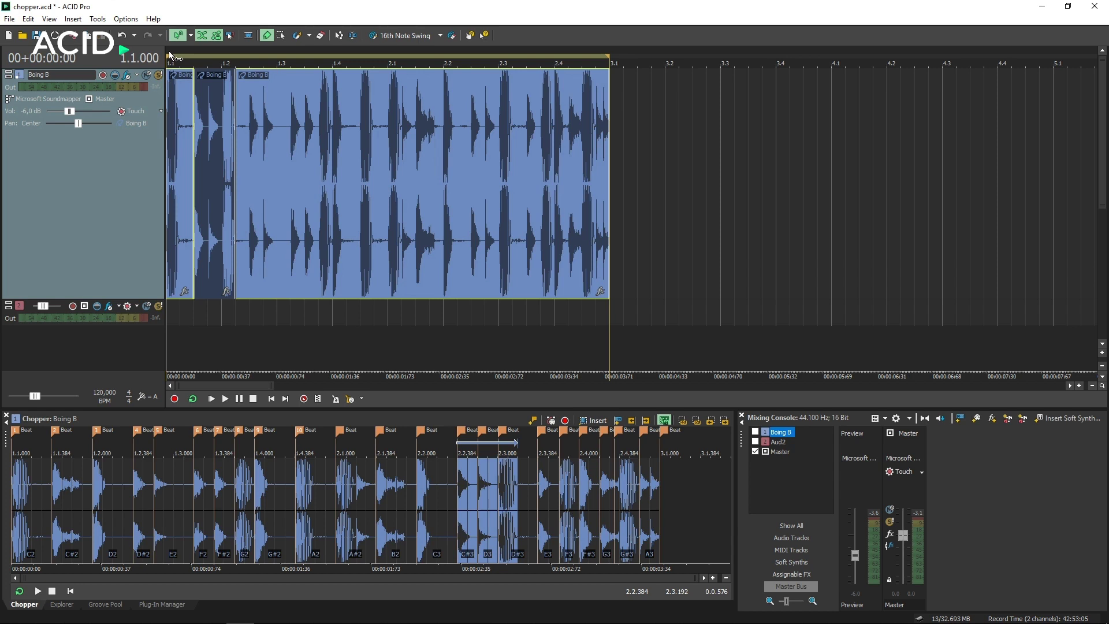
key("space")
Halve the Chopper selection three times to 2.2.384–2.2.456, place the cursor at 3.1.000 and extend the loop region to 3.3
left_click(682, 420)
left_click(682, 421)
left_click(683, 421)
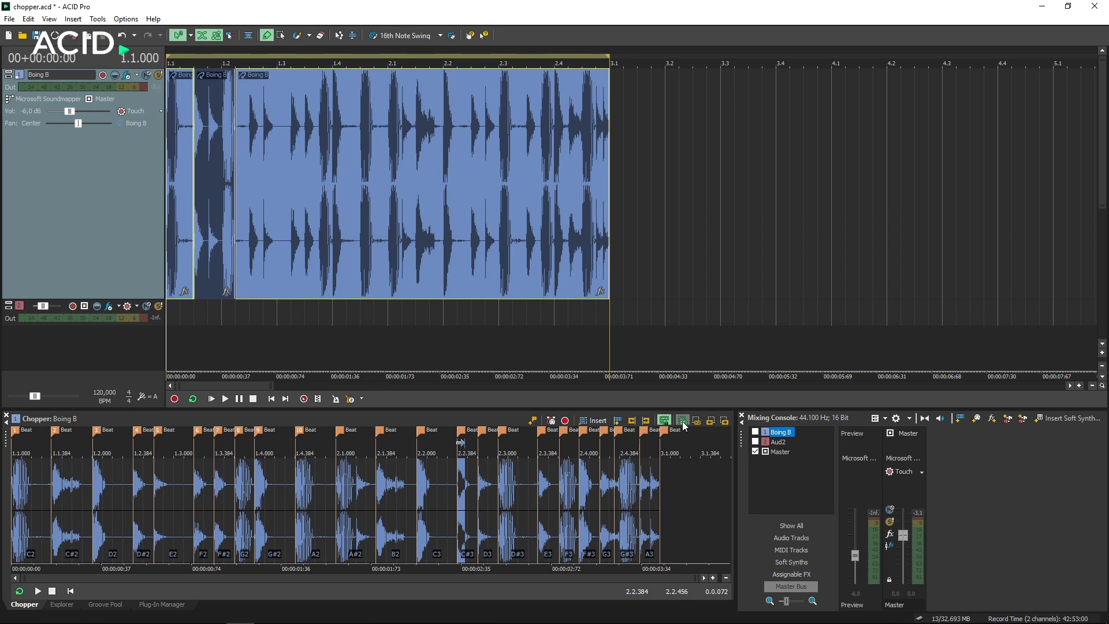
left_click(608, 253)
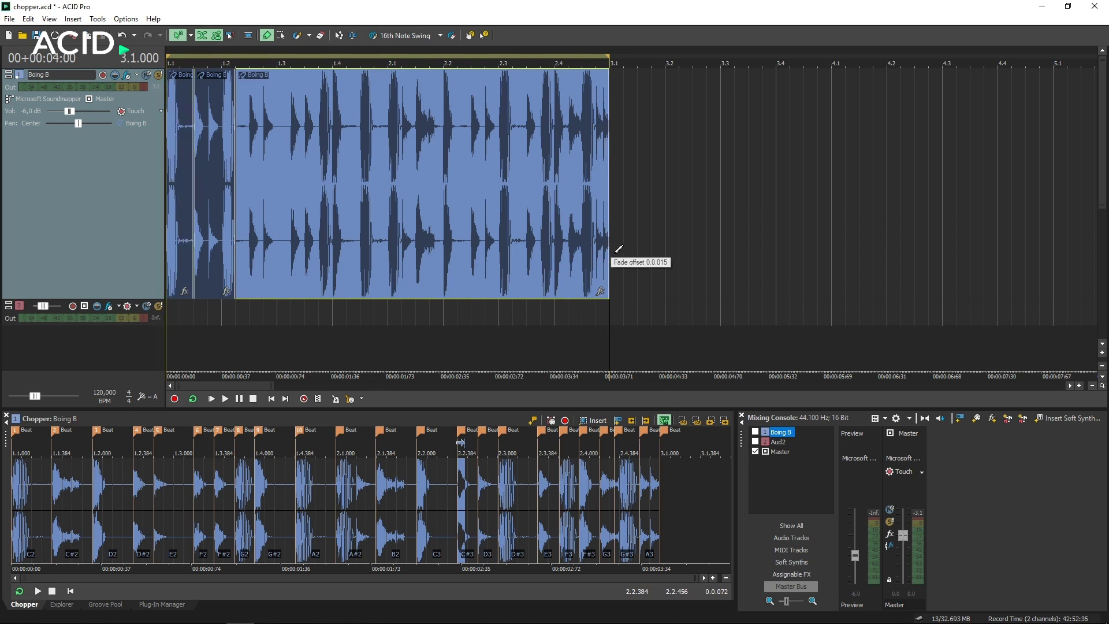
left_click_drag(607, 55, 719, 53)
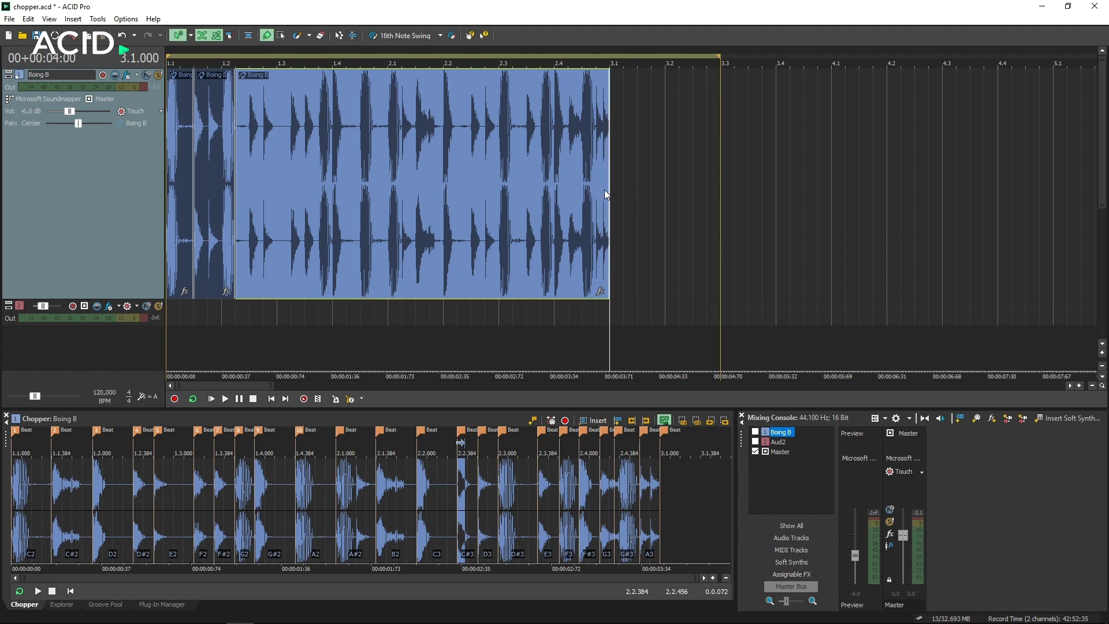
Insert the short slice repeatedly from 3.1 to about 3.2 on Boing B and play the roll from 2.4
left_click(616, 202)
key("a")
key("a")
key("a")
key("a")
key("a")
key("a")
key("a")
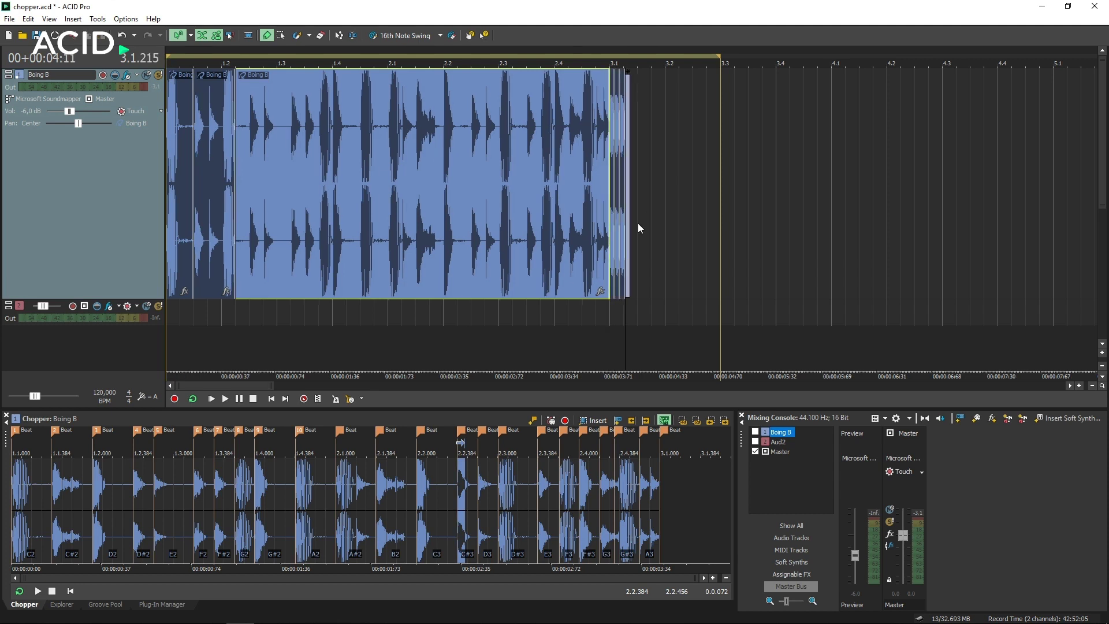
key("a")
key("a")
key("a")
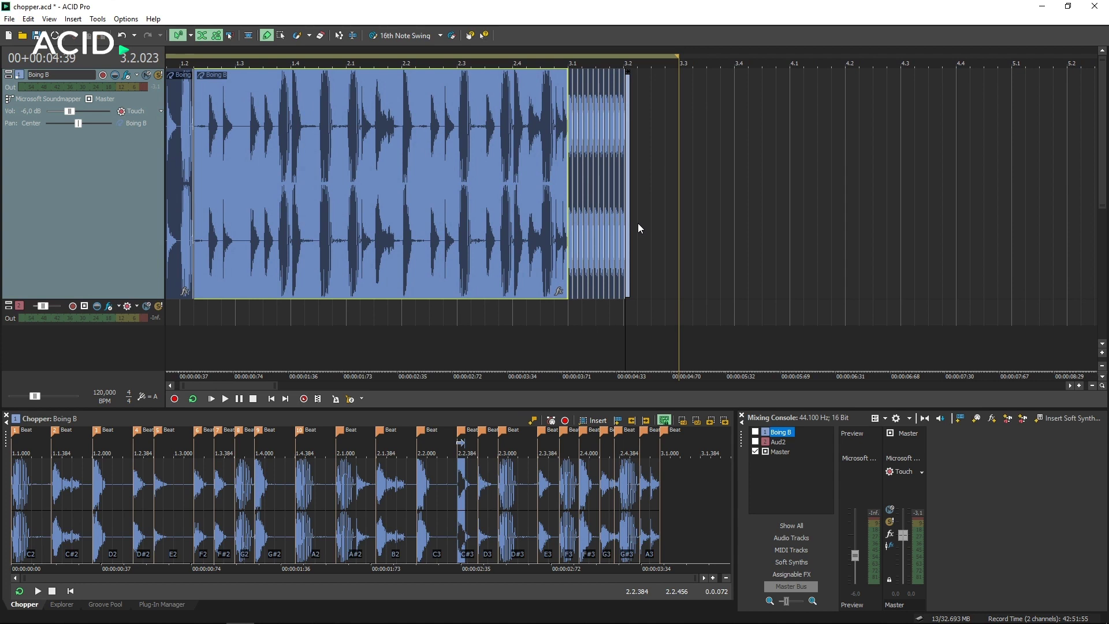
left_click(511, 50)
key("space")
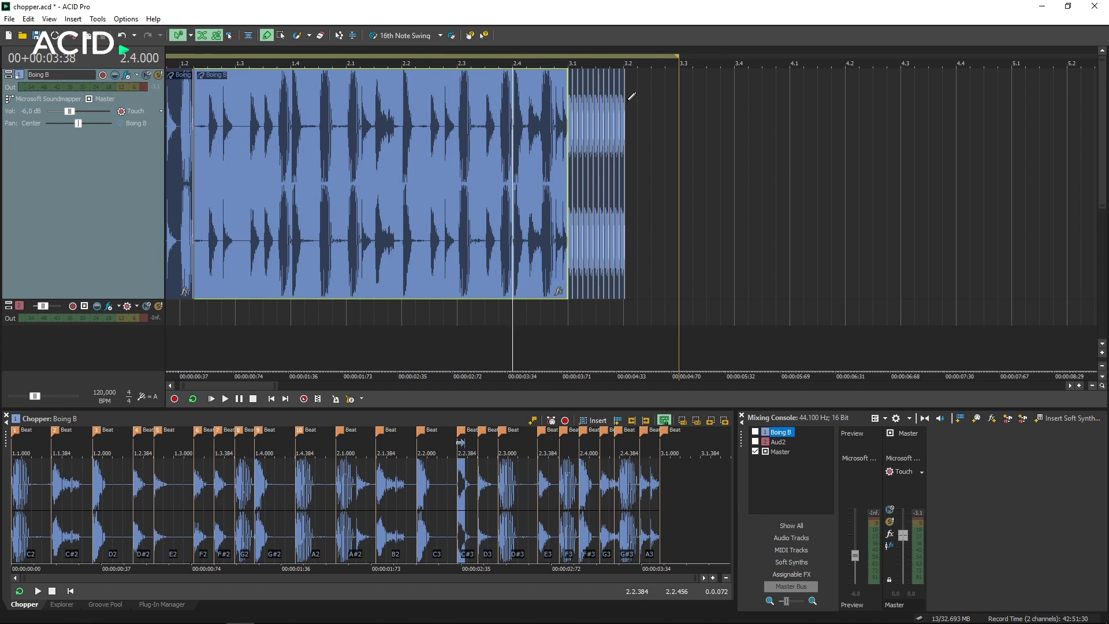
Draw a Boing B event from about 3.2 to 3.4, extend the loop region to its end and play from the start
mouse_move(637, 102)
left_mouse_down()
mouse_move(761, 98)
mouse_move(743, 104)
left_mouse_up()
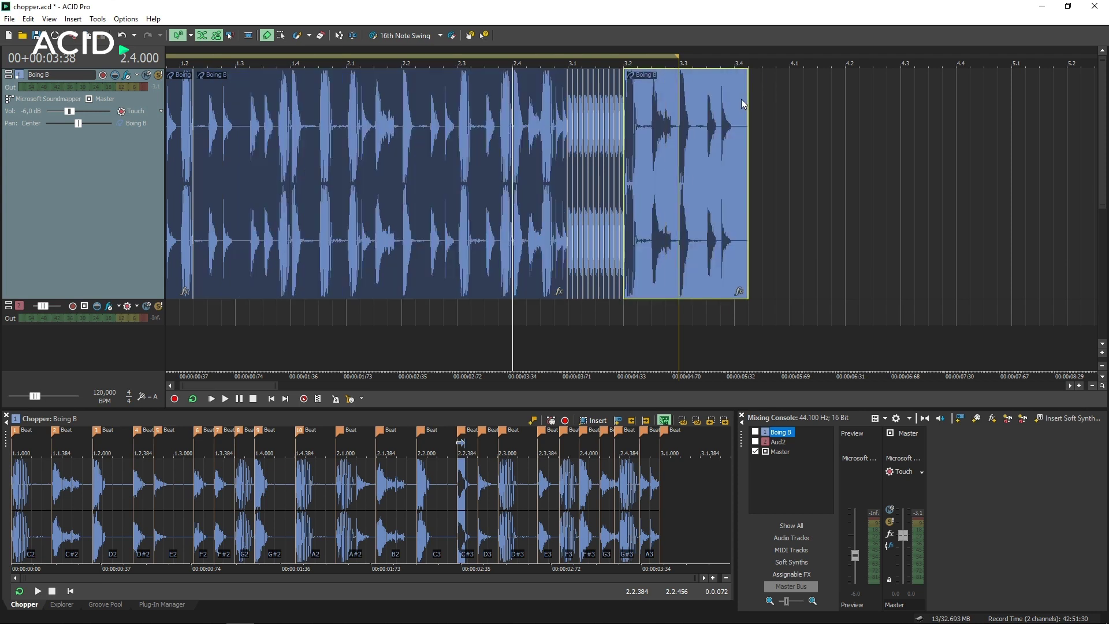
left_click_drag(676, 56, 747, 58)
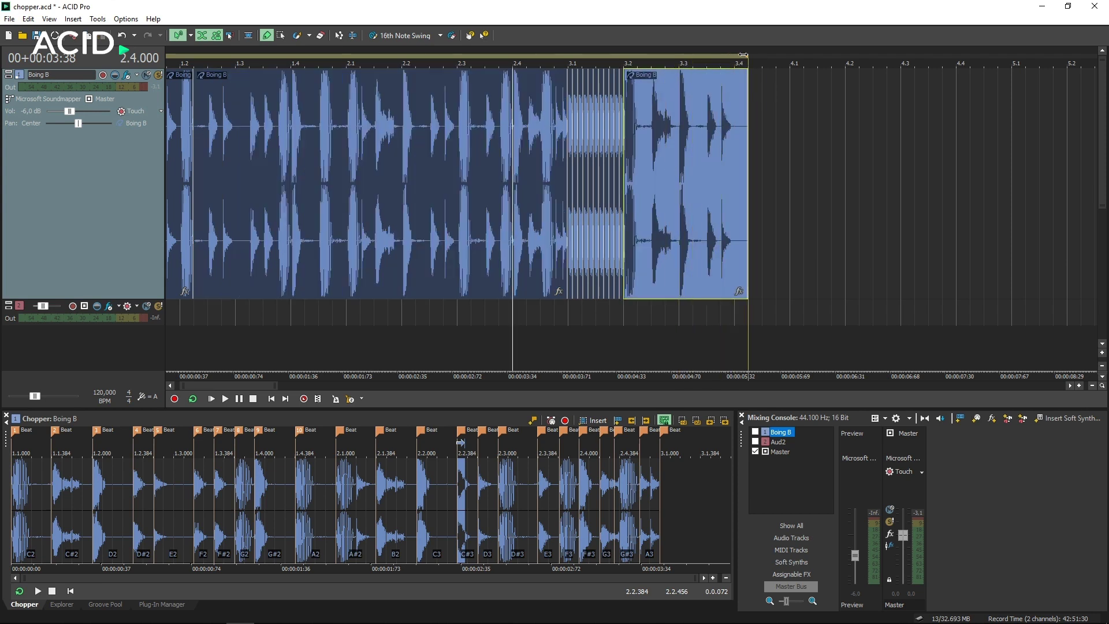
left_click(271, 399)
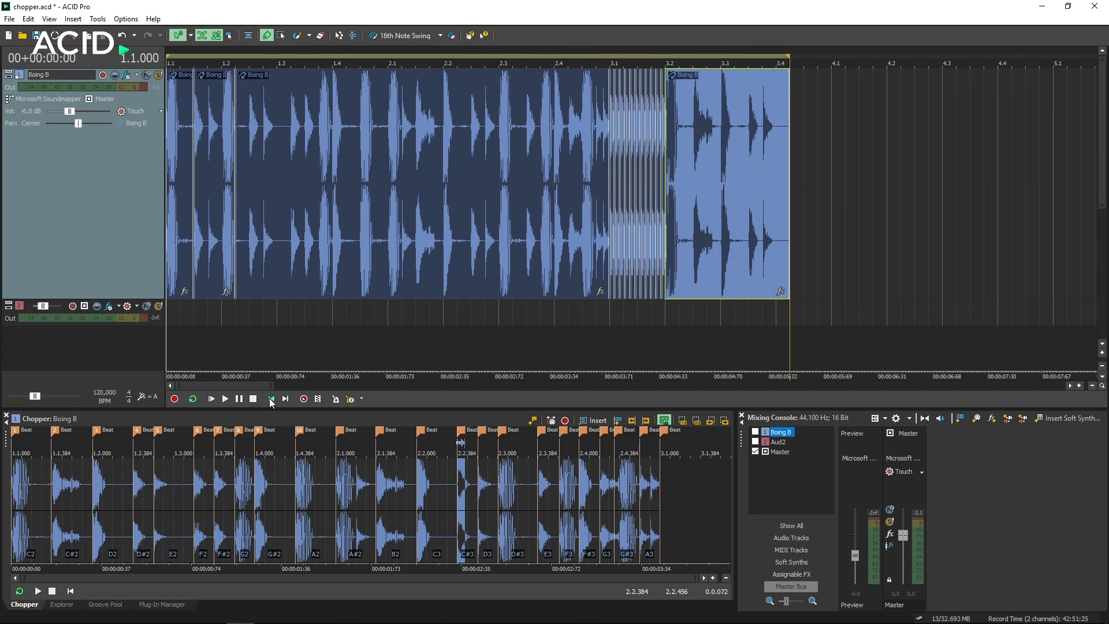
key("space")
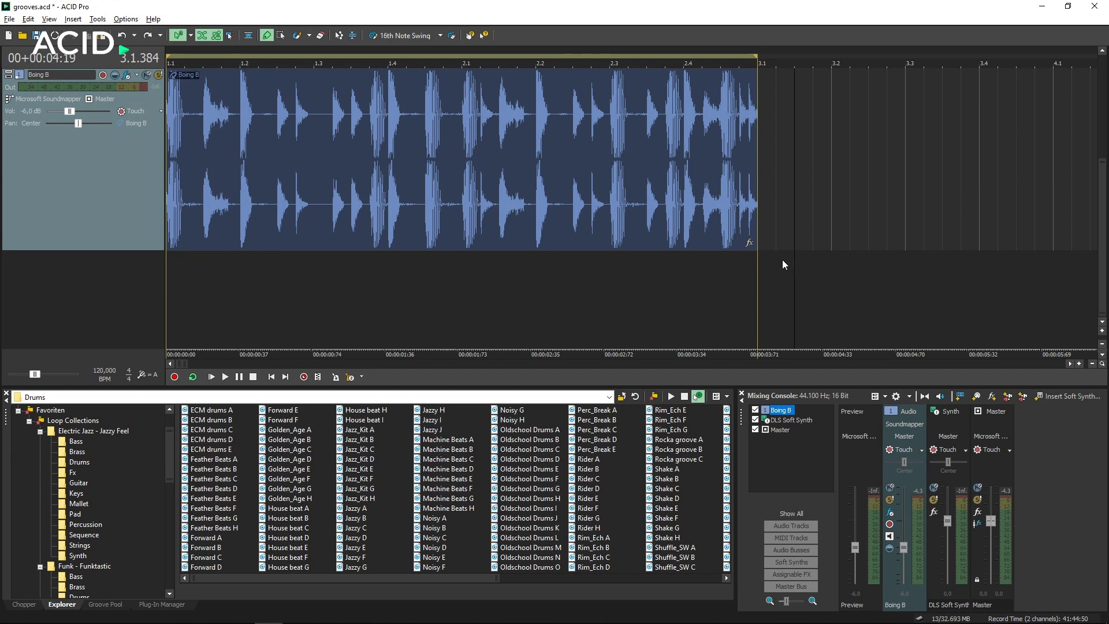
Show the Groove Pool and preview the Boing B loop without a groove
left_click(721, 236)
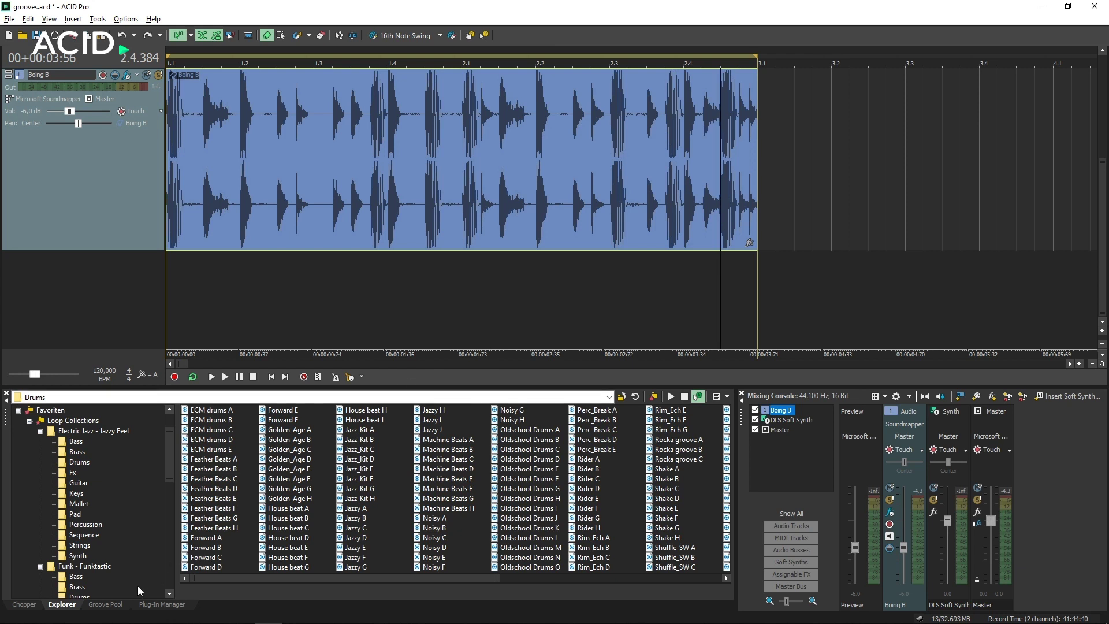
left_click(121, 603)
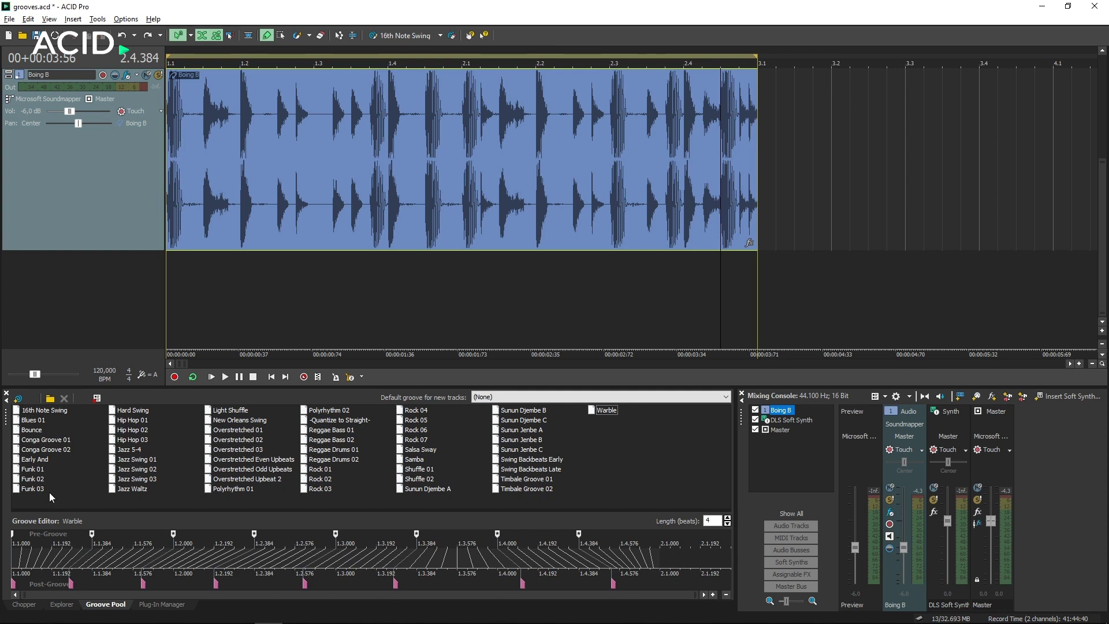
key("space")
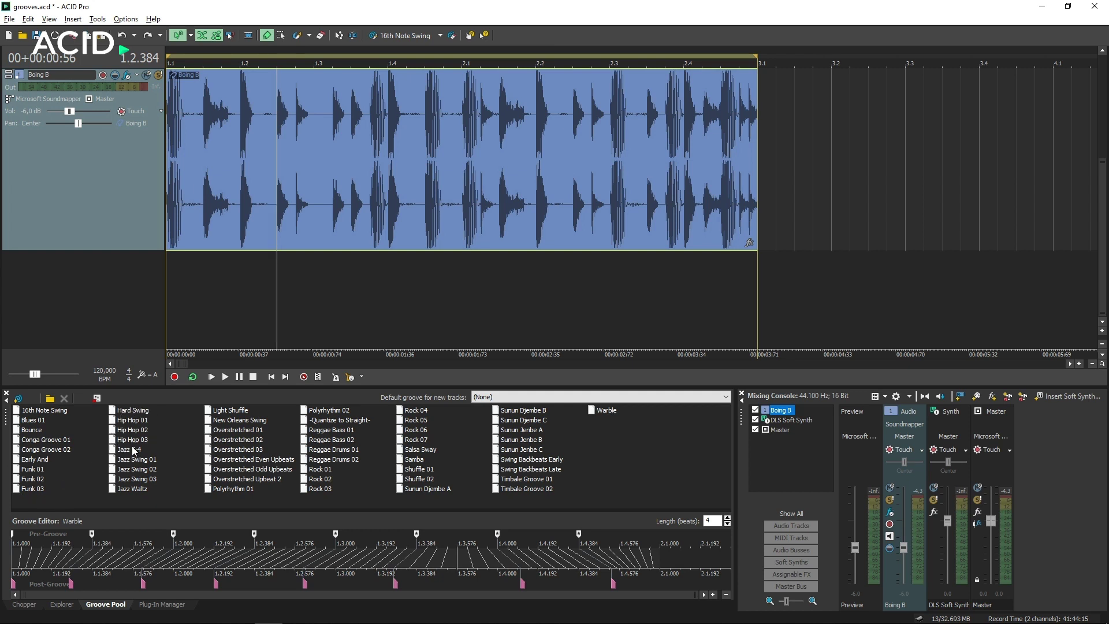
key("space")
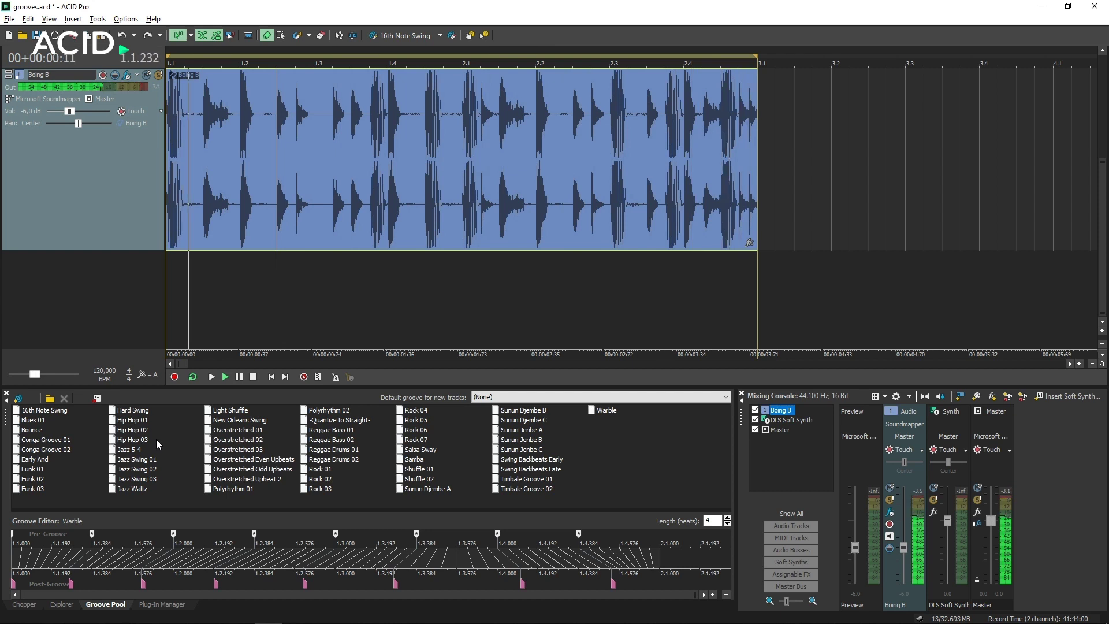
key("space")
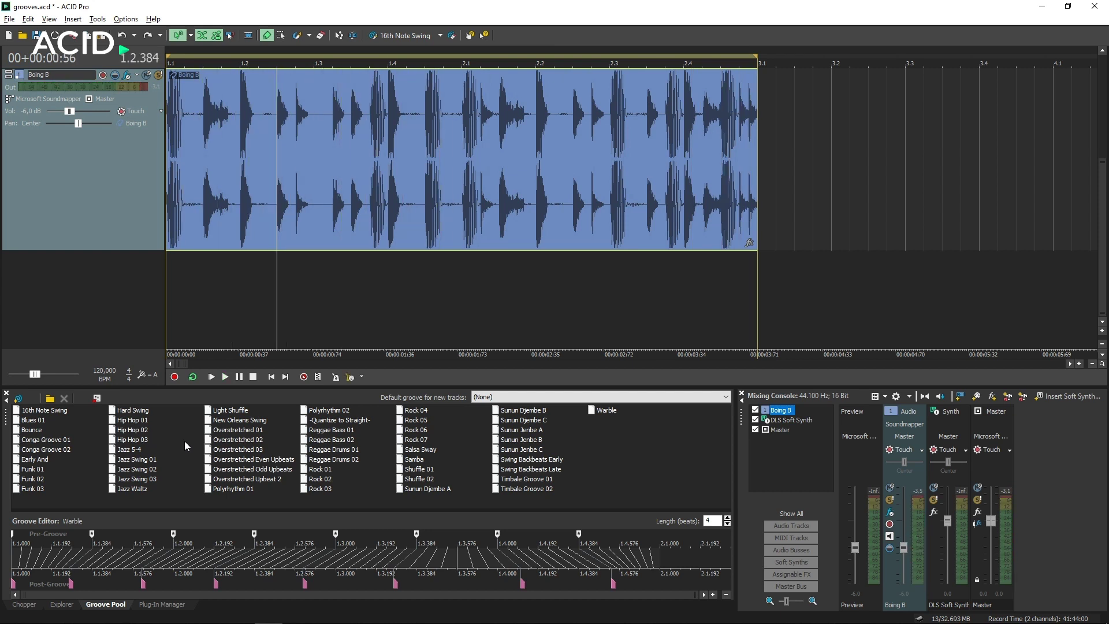
Apply the Overstretched 01 groove to the Boing B track and play the loop
left_click_drag(234, 433, 218, 314)
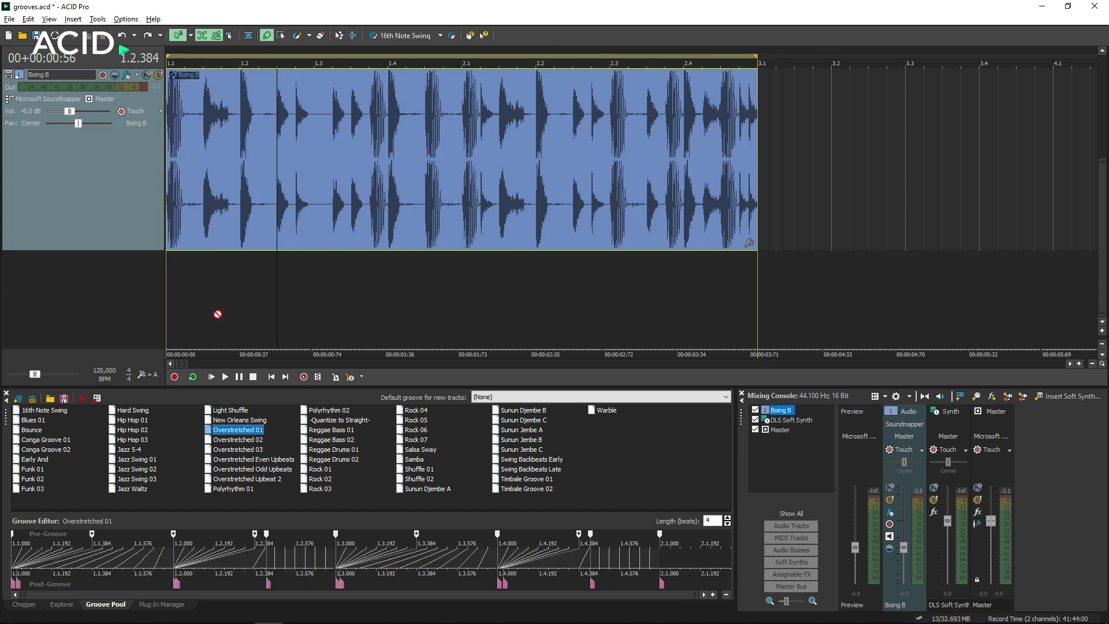
left_click_drag(217, 251, 218, 251)
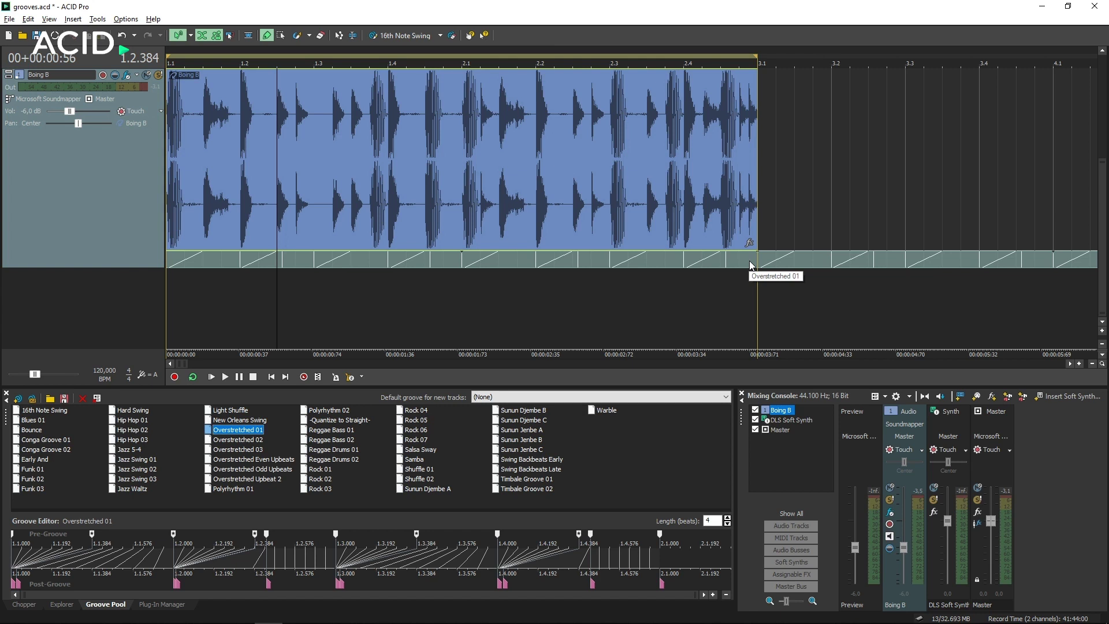
left_click(739, 245)
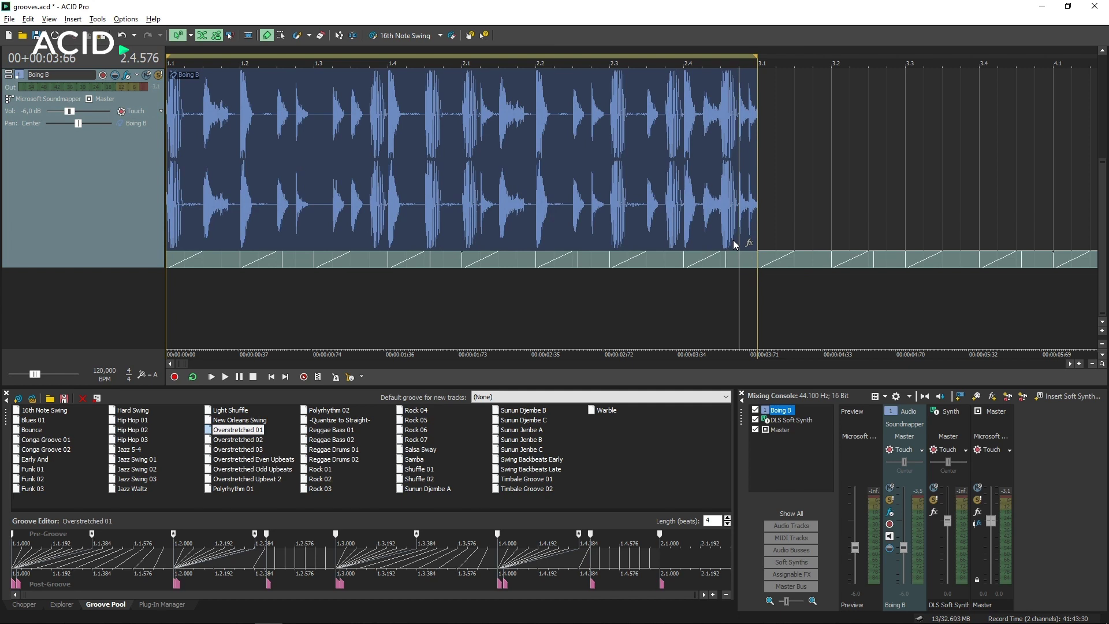
key("space")
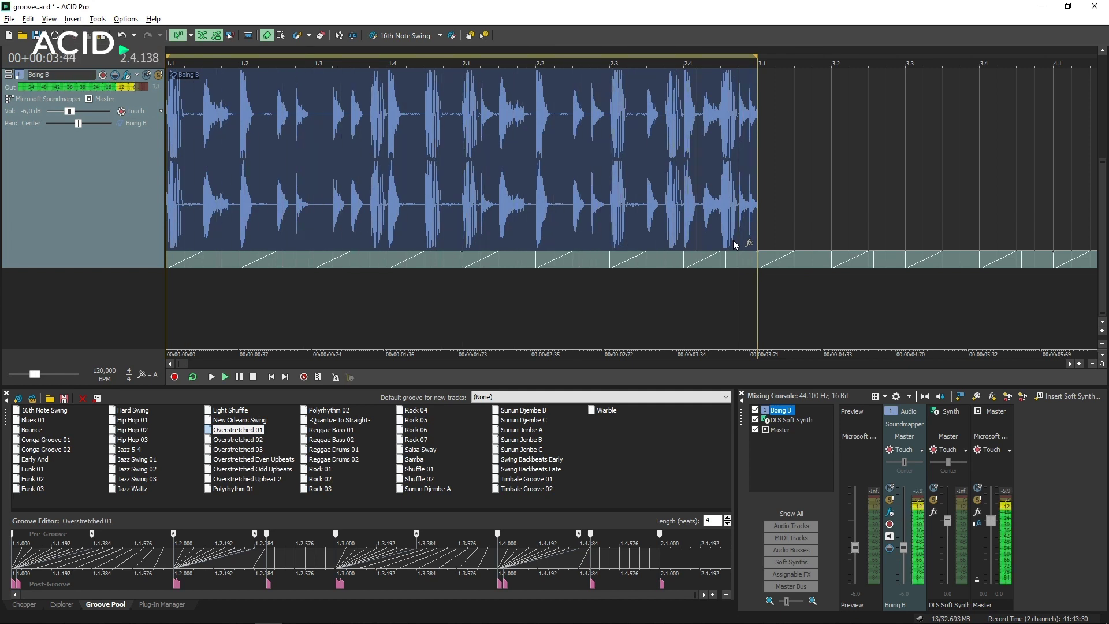
key("space")
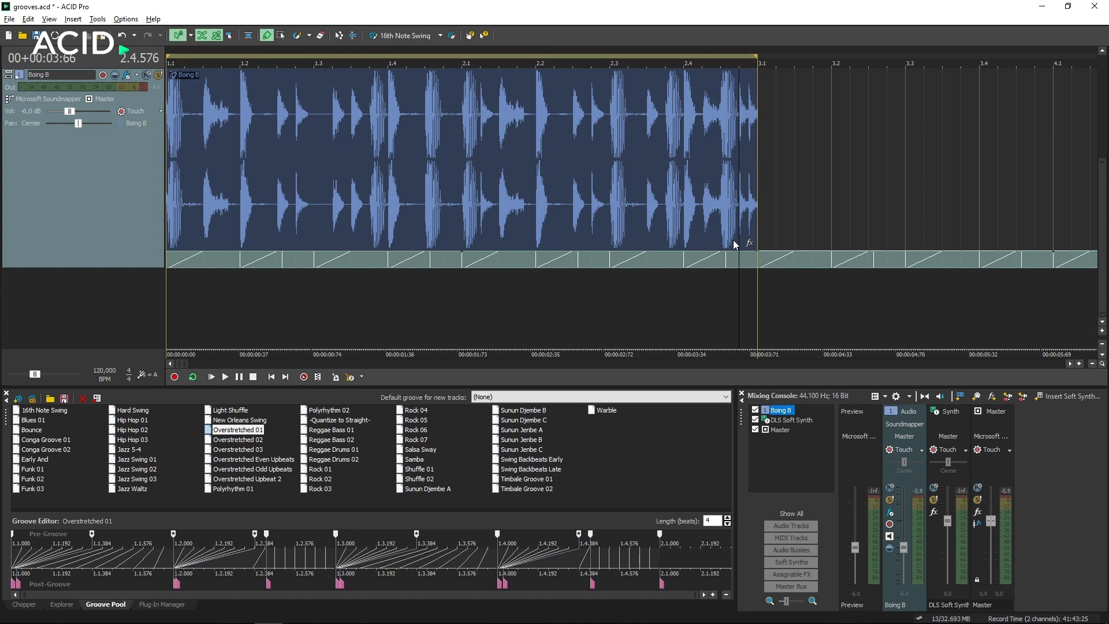
key("space")
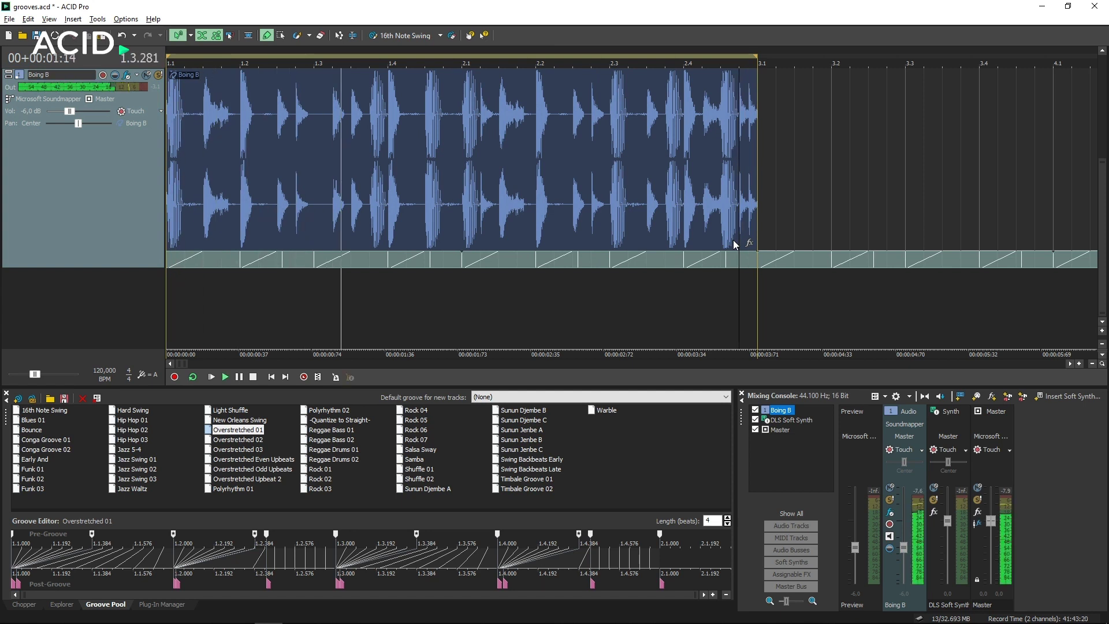
Try the Salsa Sway groove on Boing B during playback, and replace it with Overstretched Upbeat 2
left_click_drag(420, 449, 425, 264)
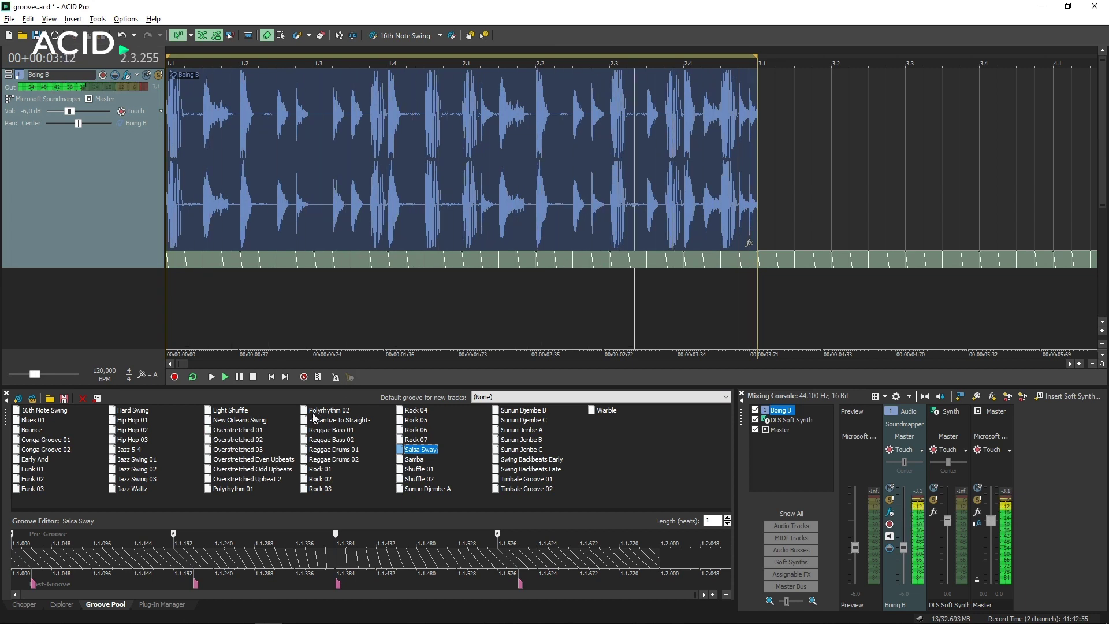
left_click_drag(254, 476, 296, 259)
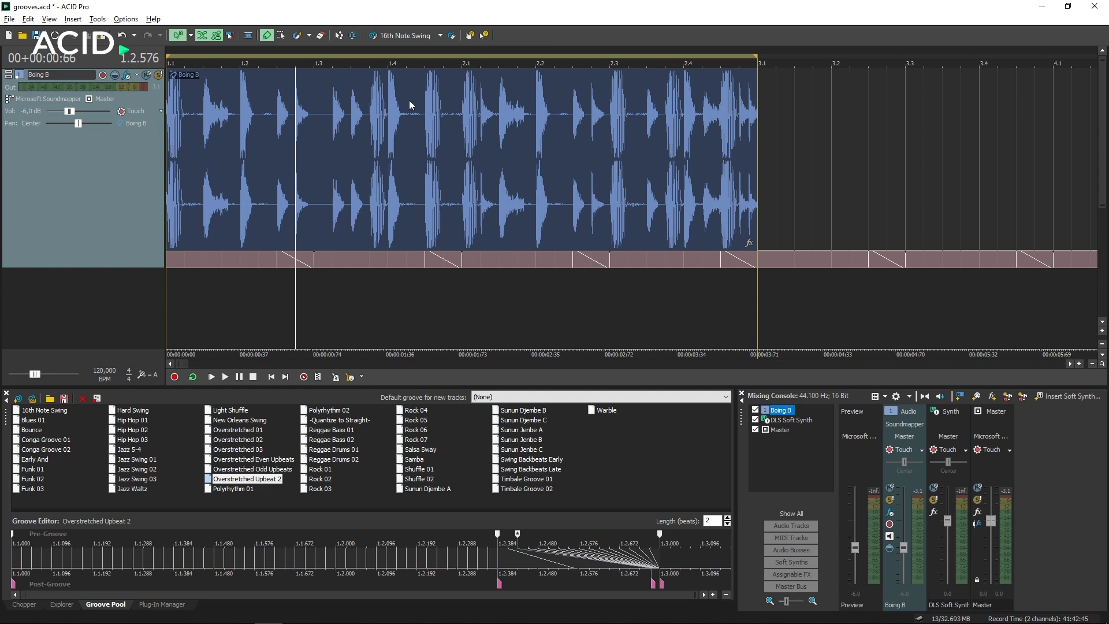
Paint the Salsa Sway groove over about 1.3.000–1.4.384 and 2.1.192–2.3.576 of Boing B's groove strip, and preview the result
left_click(437, 36)
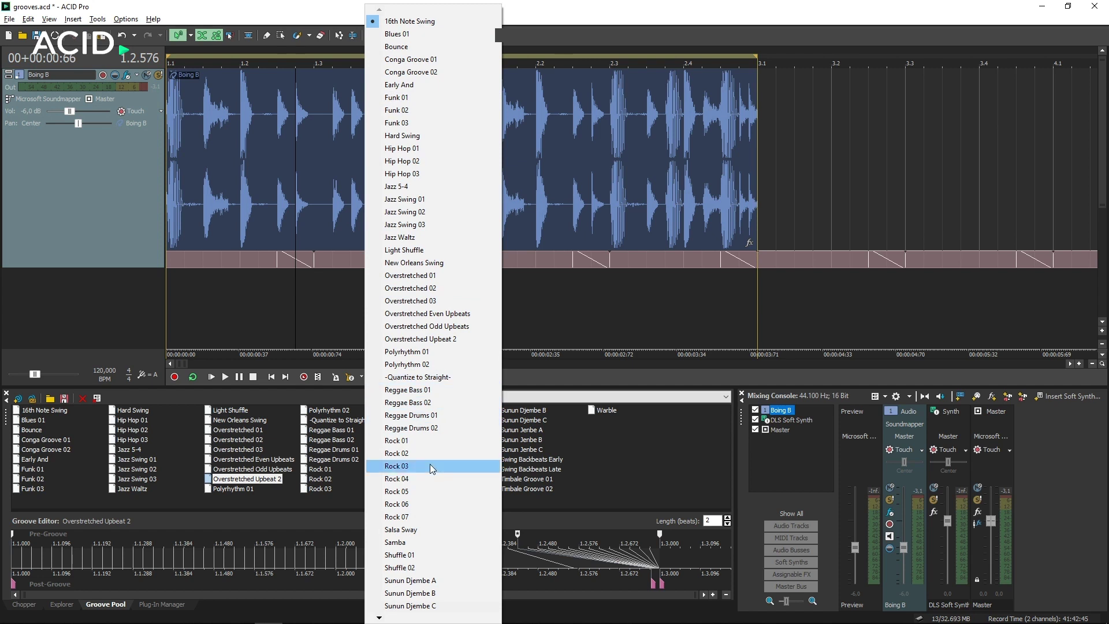
left_click(425, 529)
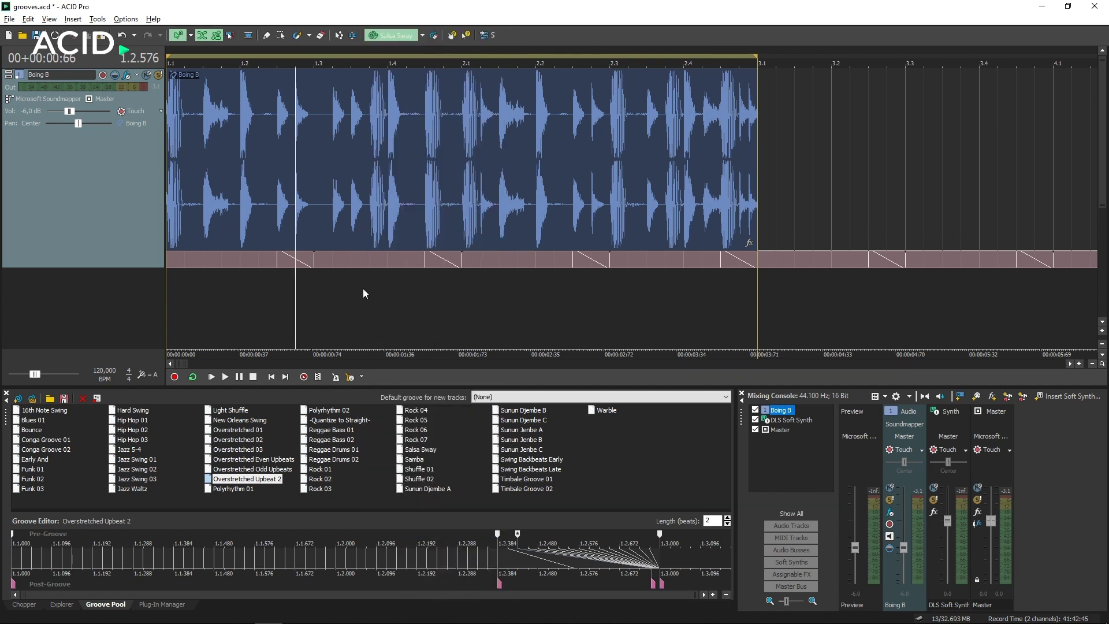
left_click_drag(336, 255, 418, 256)
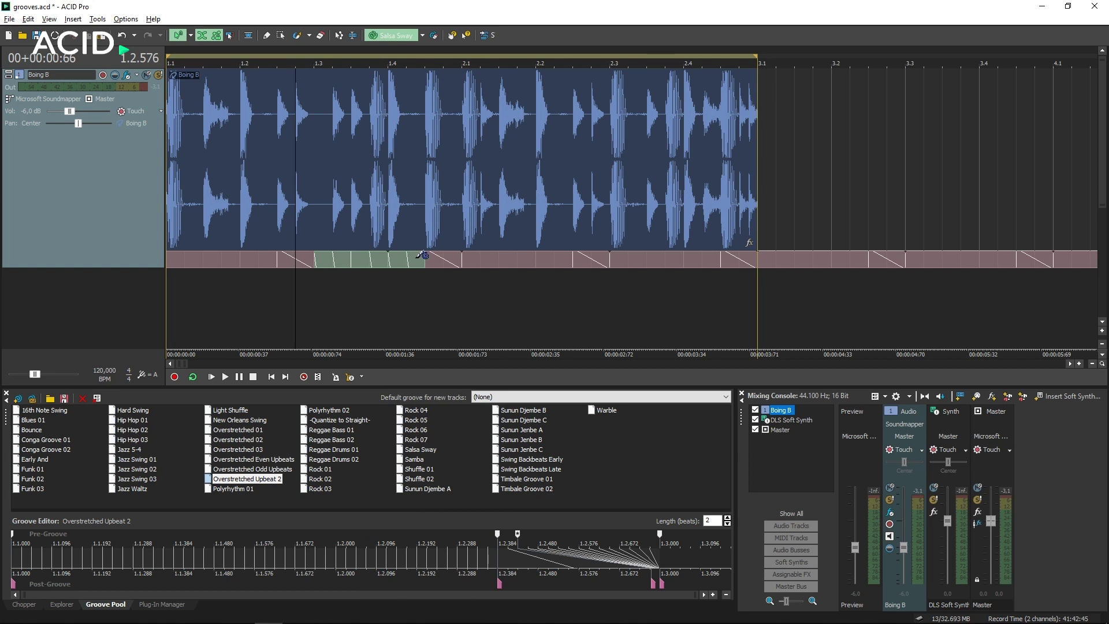
key("space")
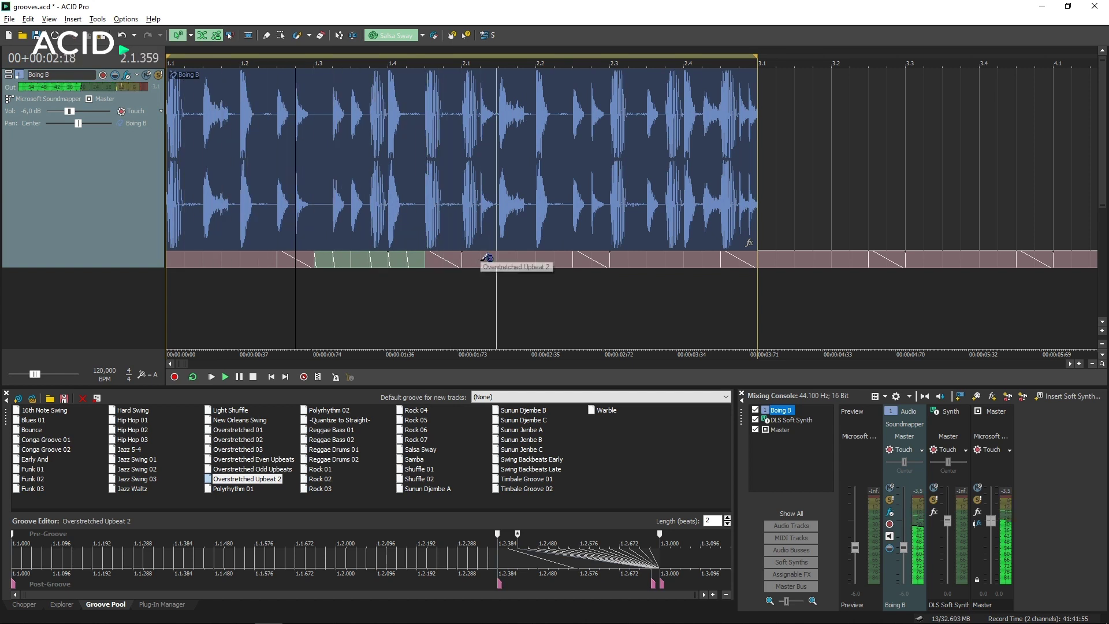
left_click_drag(485, 257, 663, 257)
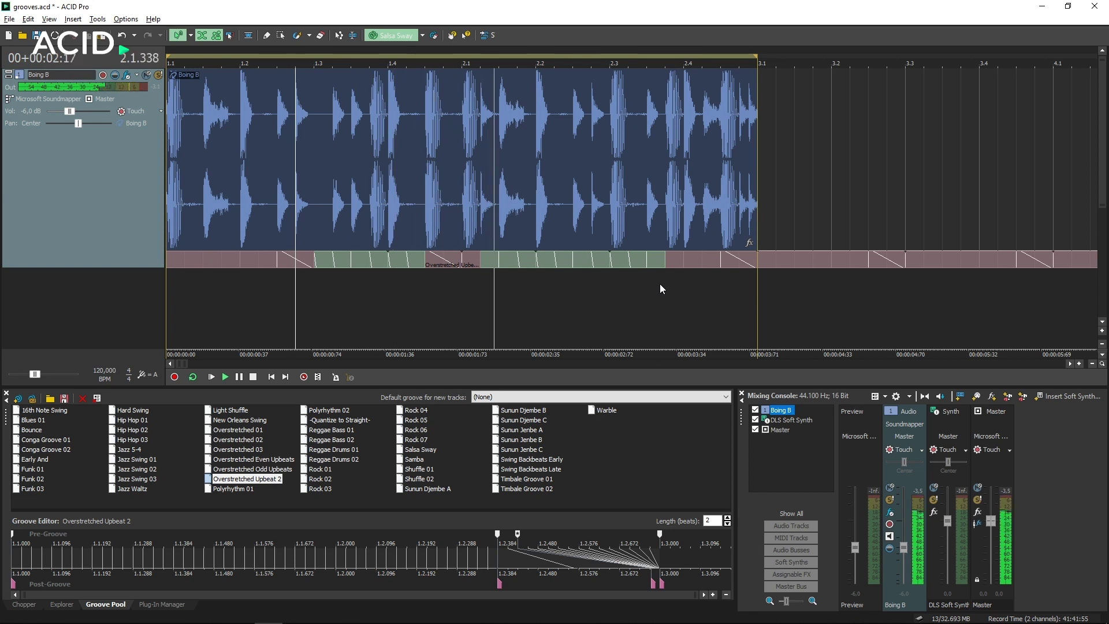
key("space")
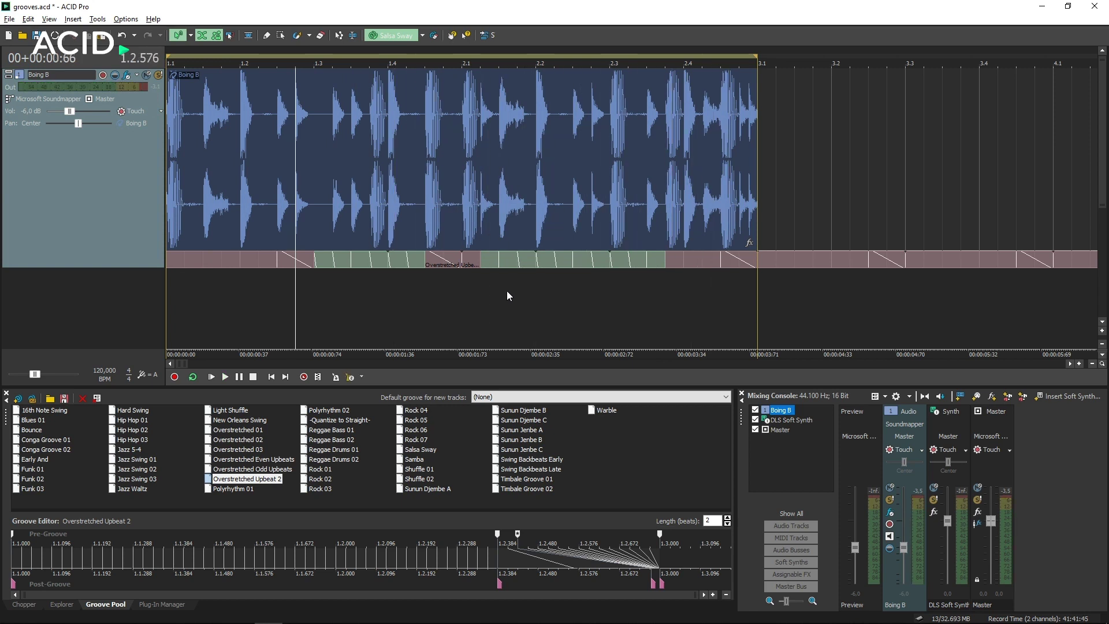
Paint the Salsa Sway groove along Boing B's groove strip from about 1.1 to 3.1
left_click_drag(175, 261, 775, 261)
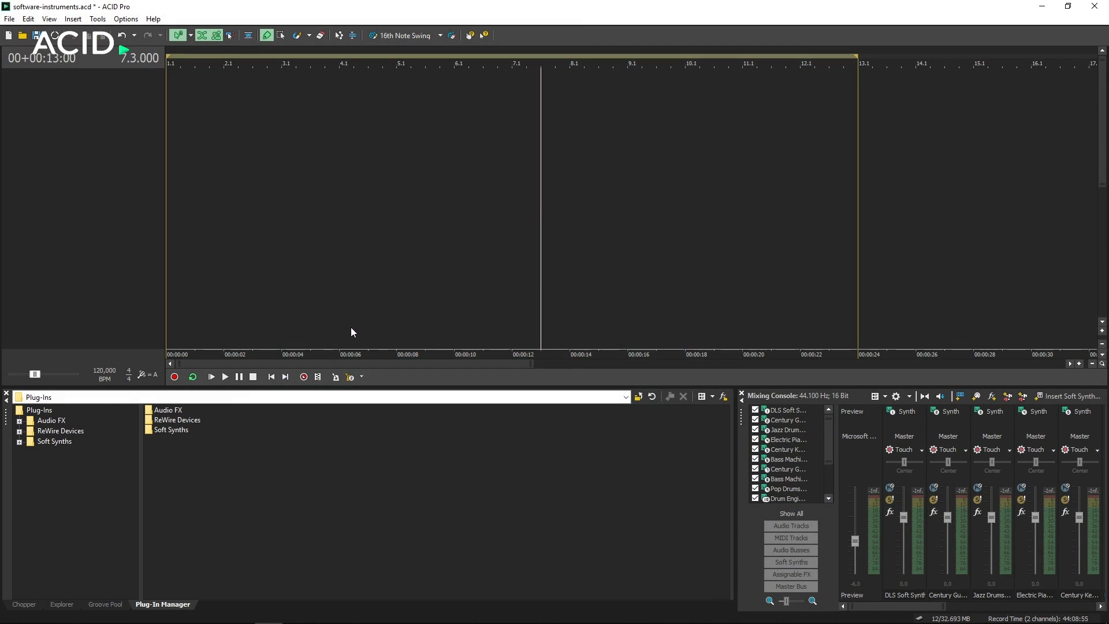
Insert a MIDI track and load the Concert Grand (64) soft synth from the MAGIX Software GmbH vendor folder onto it
left_click(19, 441)
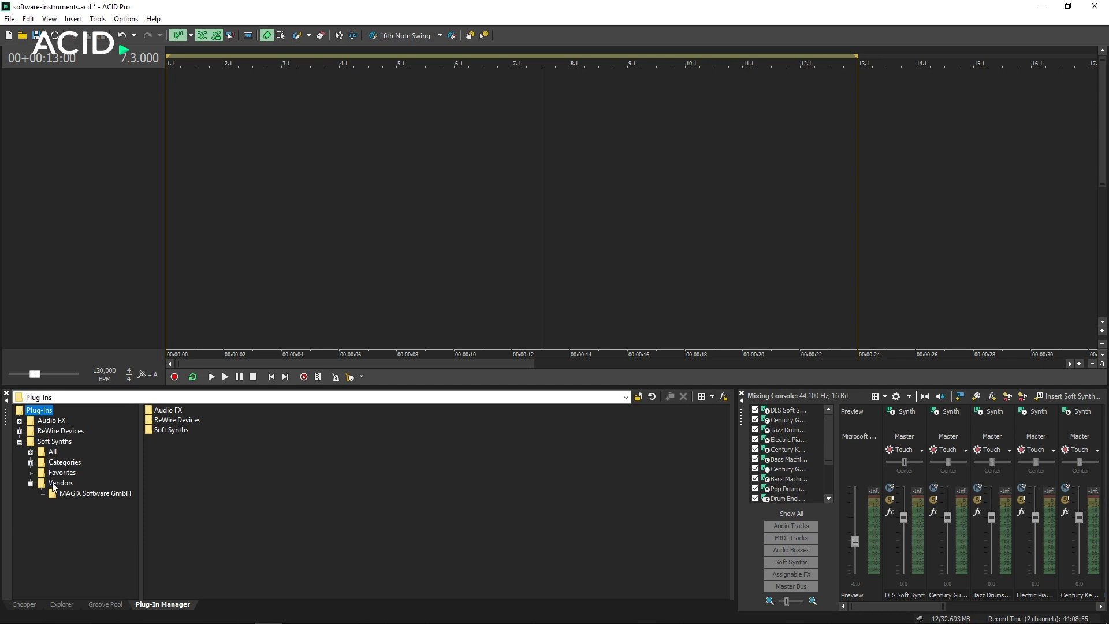
left_click(71, 494)
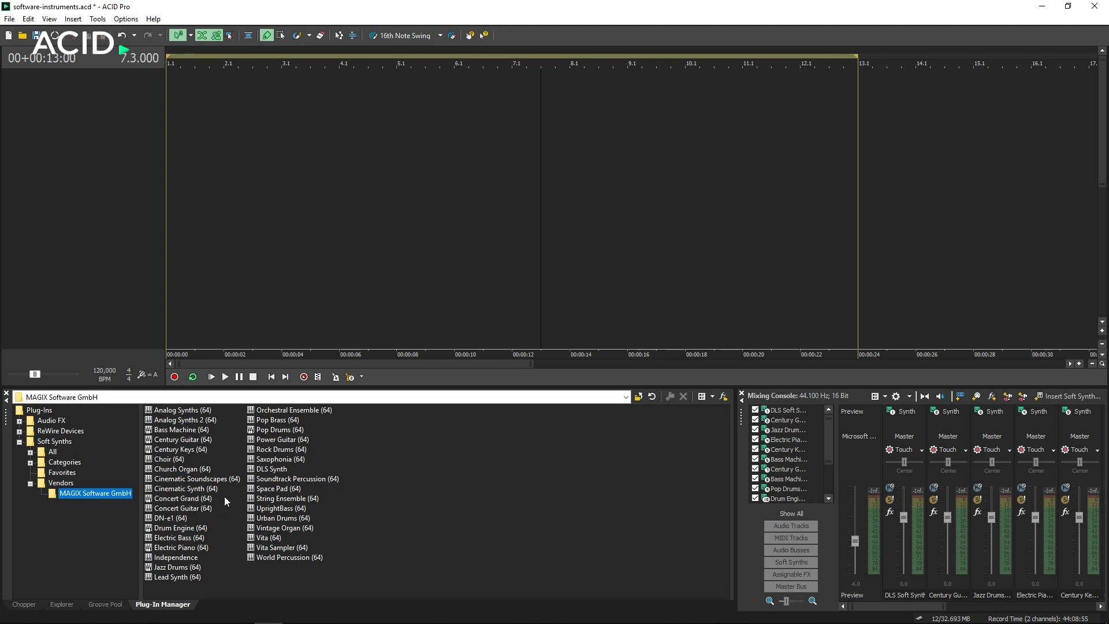
left_click(73, 19)
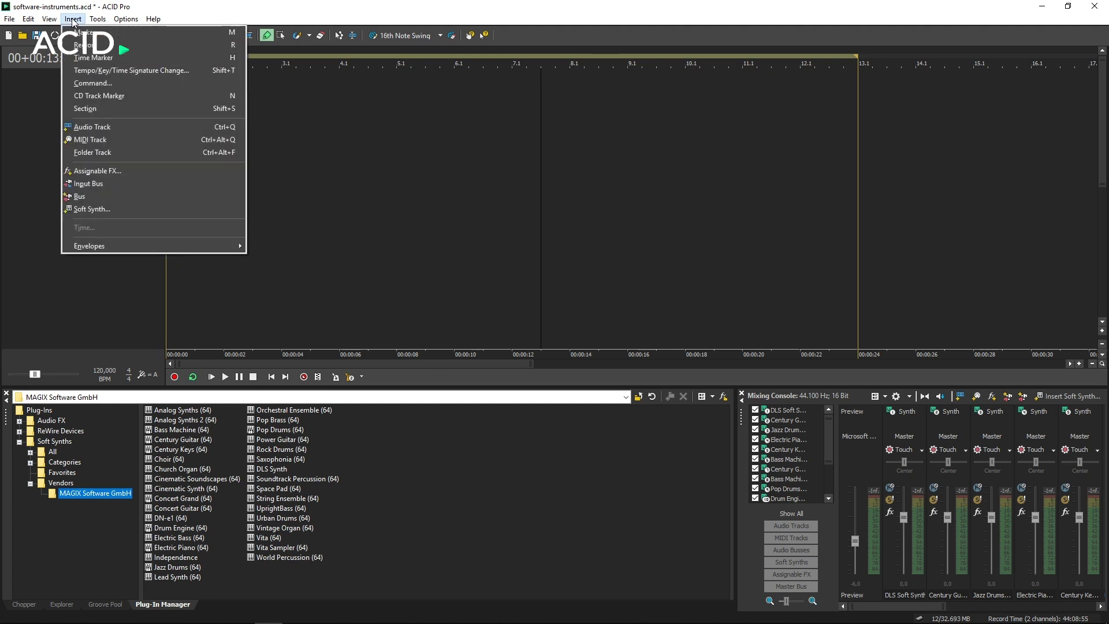
left_click(86, 139)
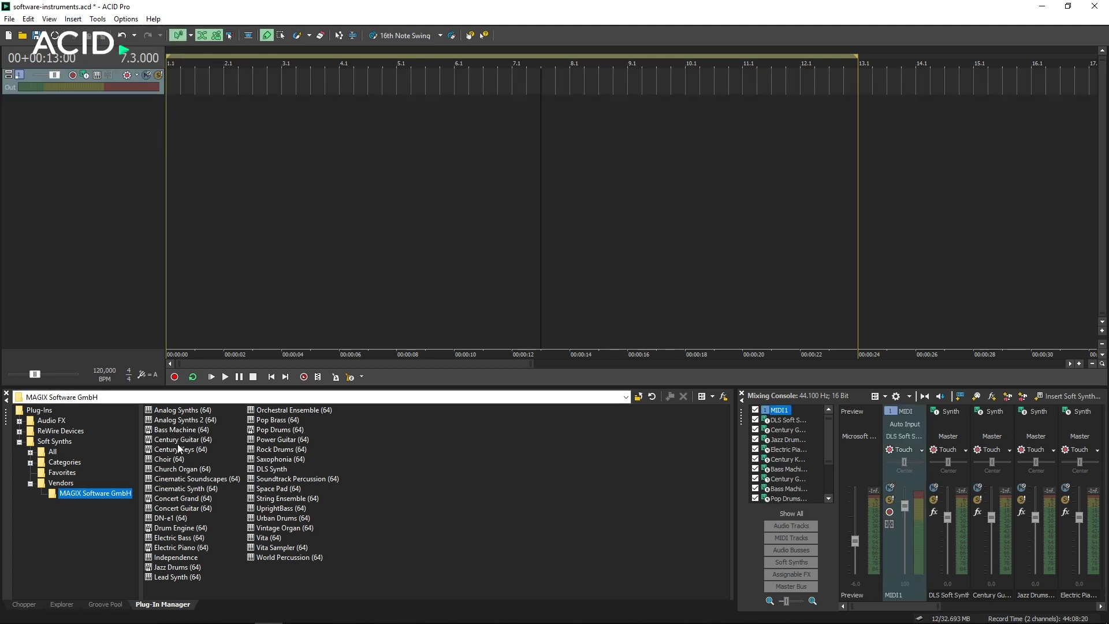
left_click_drag(183, 498, 238, 81)
Turn on inline MIDI editing and enlarge the MIDI1 track to show several octaves of its piano roll
left_click(248, 36)
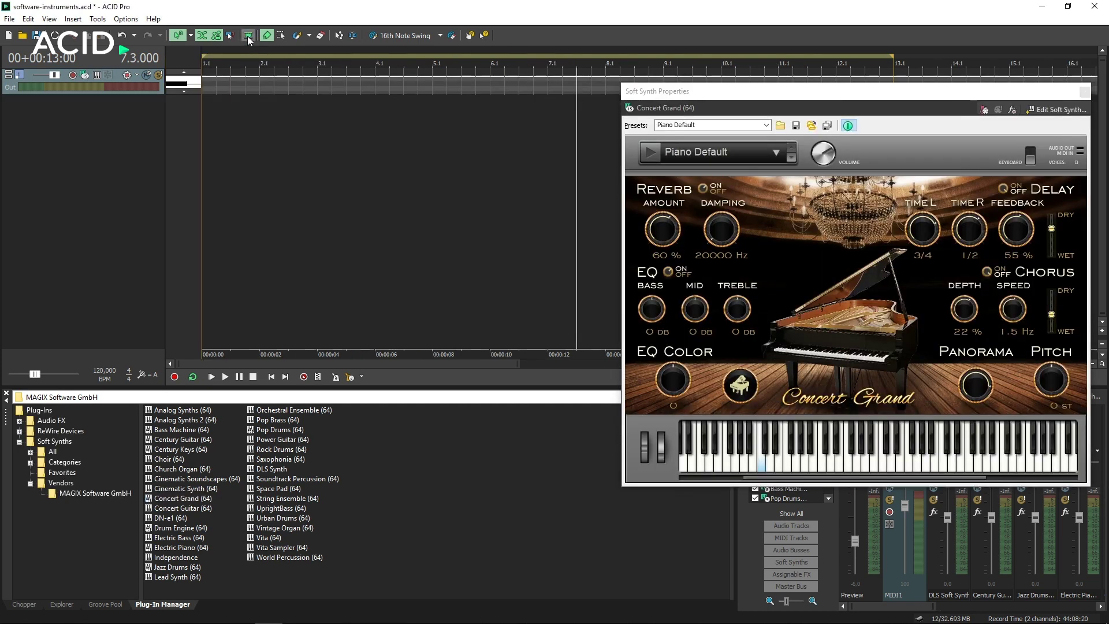
left_click_drag(157, 95, 159, 343)
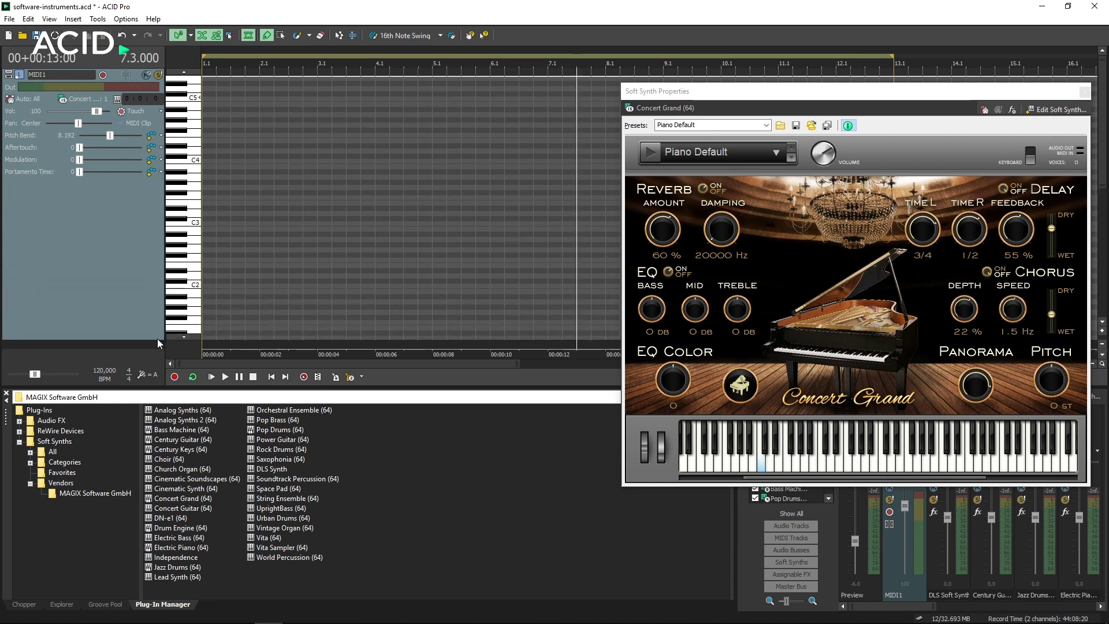
Record a piano melody on MIDI1 from the project start by playing the track's inline keyboard between about G2 and G3
left_click(208, 60)
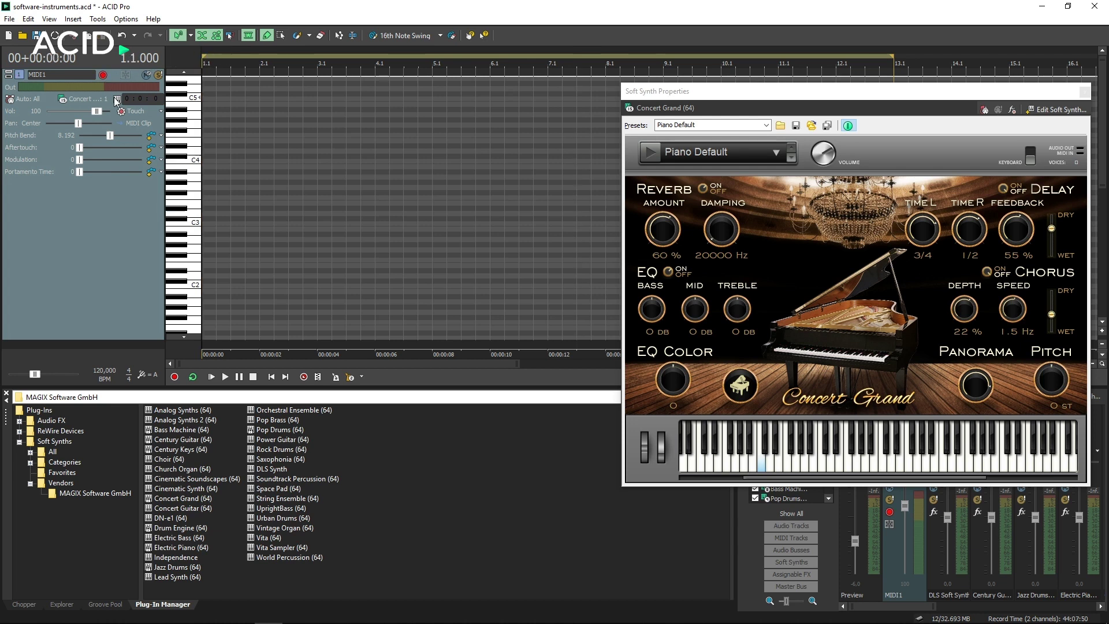
left_click(174, 377)
left_click(192, 239)
left_click(193, 239)
left_click(192, 239)
left_click(192, 239)
left_click(193, 224)
left_click(195, 202)
left_click(195, 188)
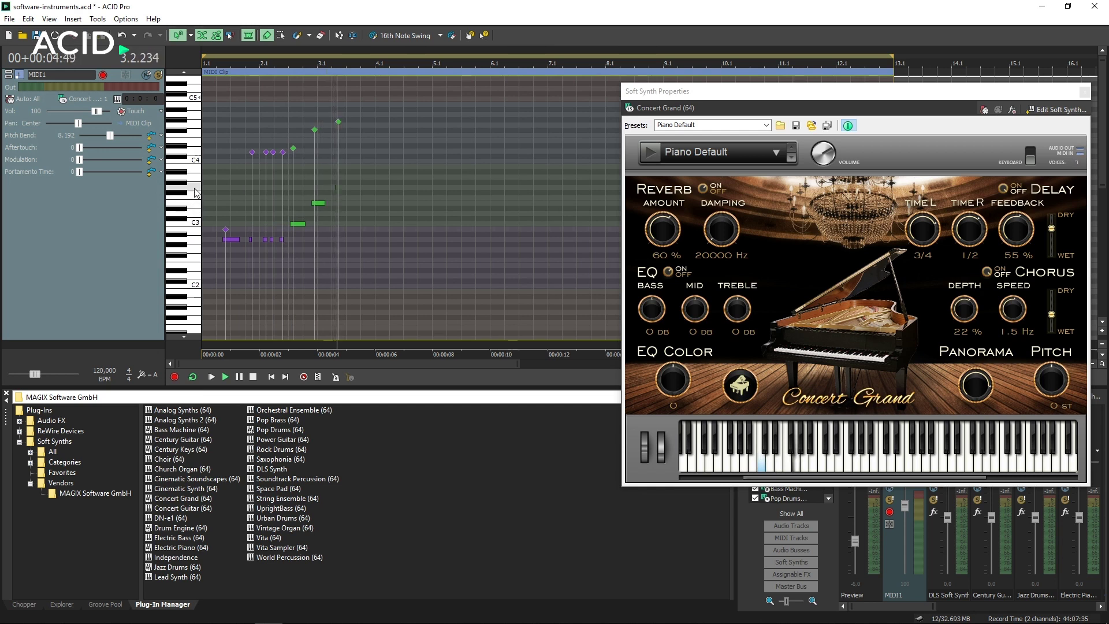
left_click(194, 188)
left_click(195, 188)
left_click(194, 188)
left_click(195, 188)
left_click(195, 198)
left_click(195, 213)
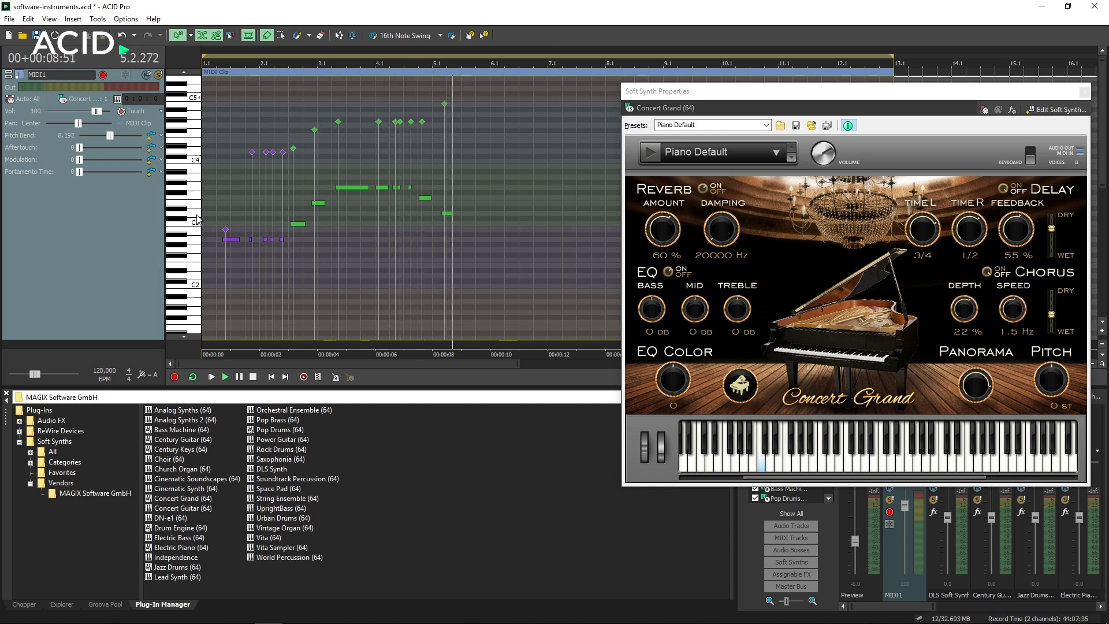
left_click(197, 250)
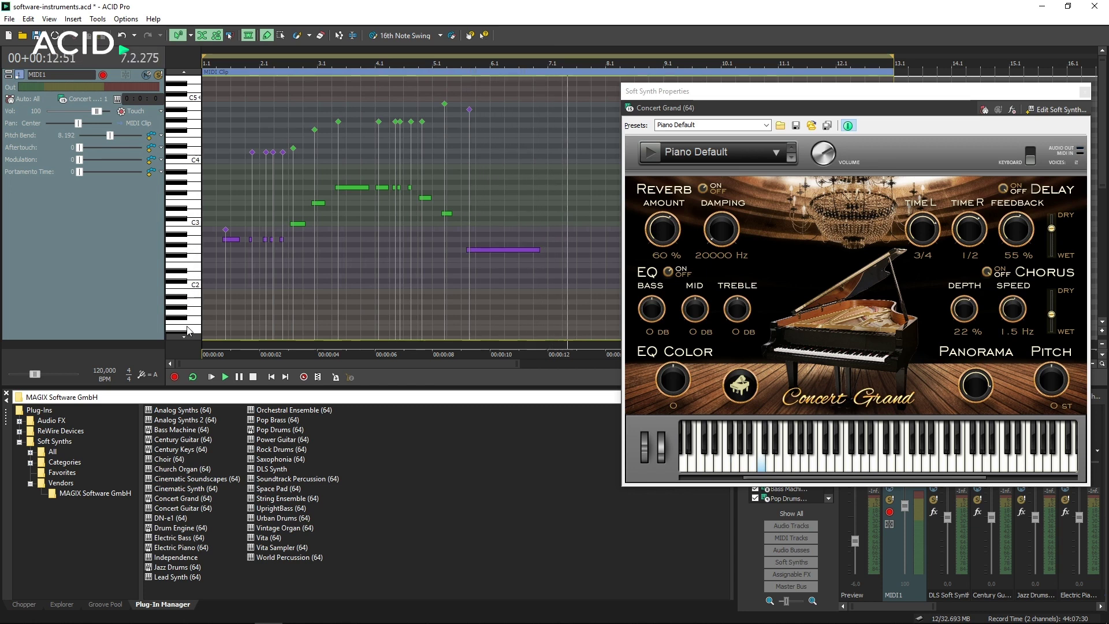
left_click(175, 377)
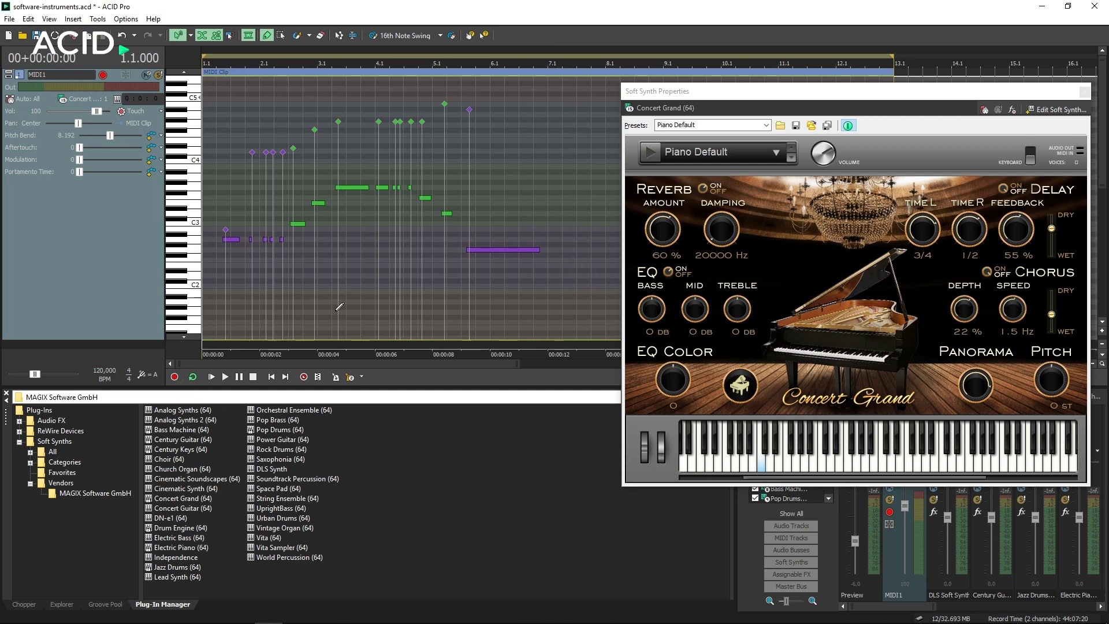
Move the recorded G3 notes earlier in MIDI1's piano roll, and place one lower at about D3 as a longer note
scroll(340, 302, "up", 2)
left_click_drag(388, 191, 339, 190)
left_click_drag(423, 194, 384, 191)
left_click_drag(454, 187, 399, 188)
left_click_drag(475, 189, 402, 193)
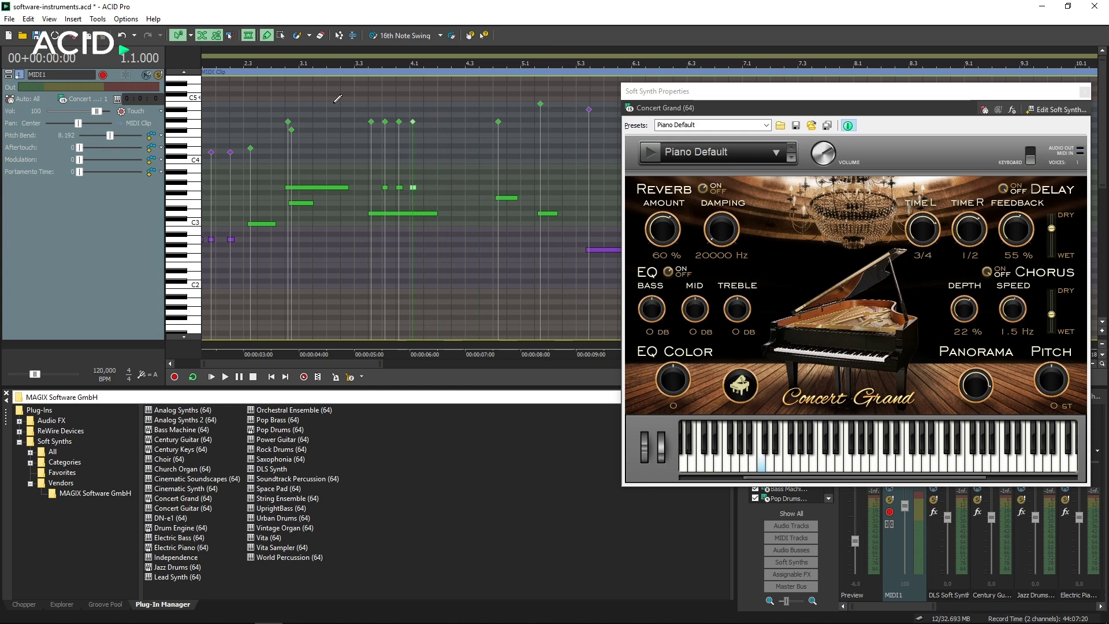